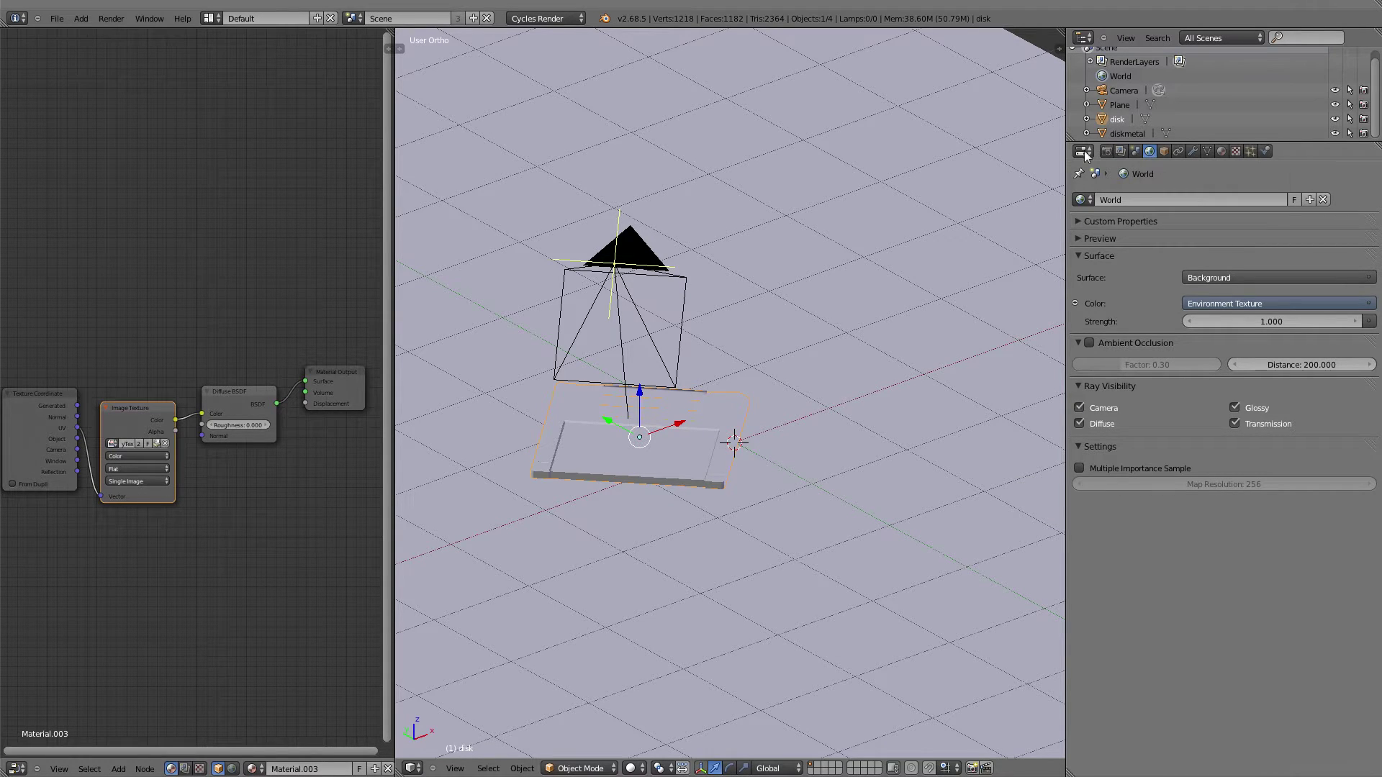
# Step: Choose Cycles Render as the scene's render engine
pyautogui.click(540, 19)
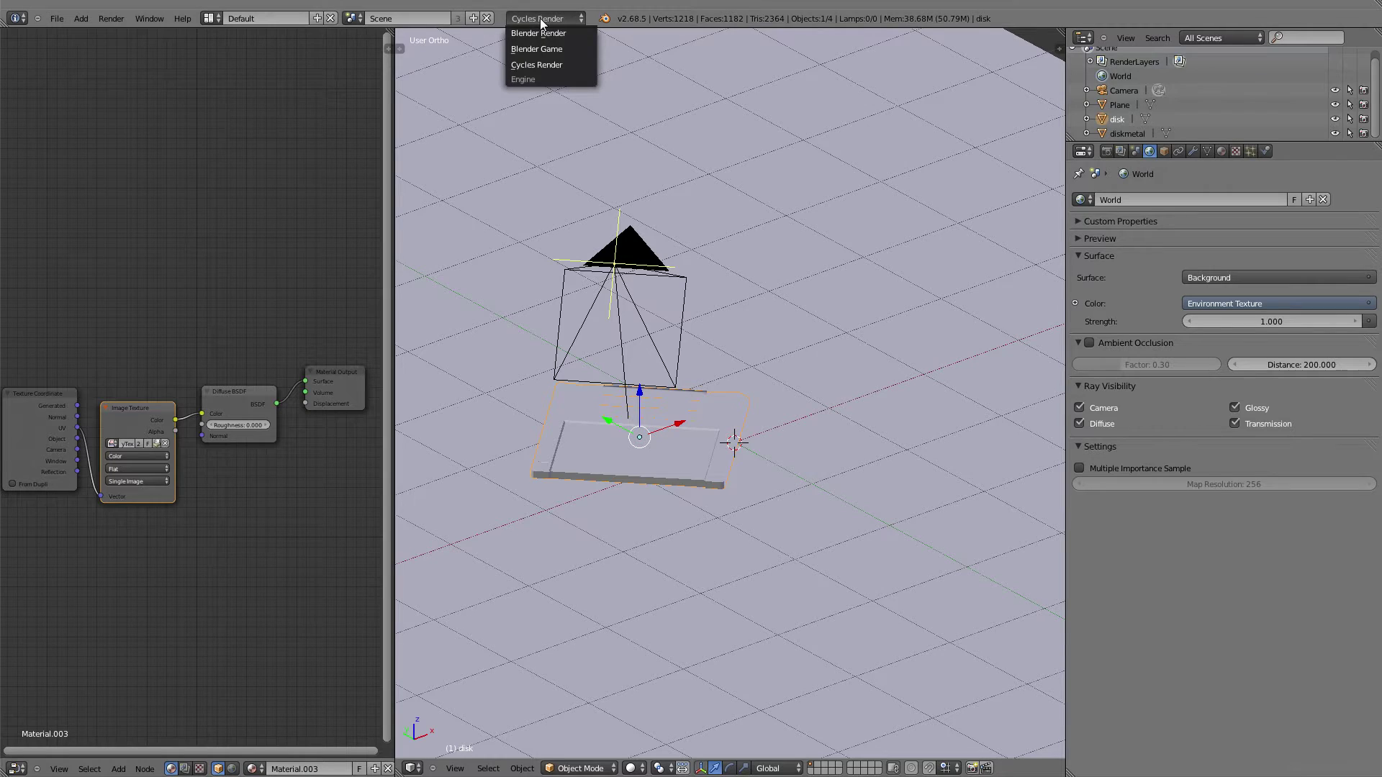
pyautogui.click(526, 65)
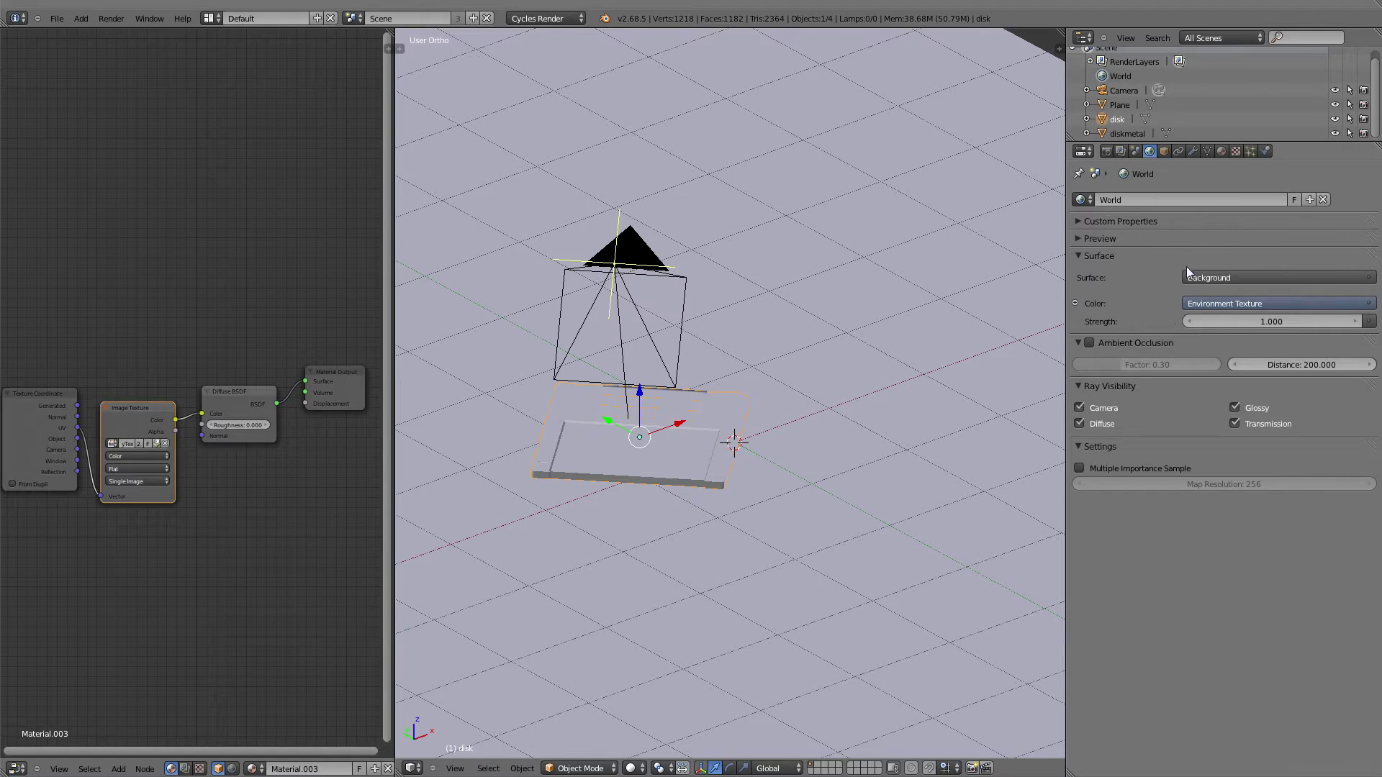
# Step: Examine the shader nodes of the floor plane, the disk's metal shutter and the disk by selecting each object
pyautogui.click(1125, 89)
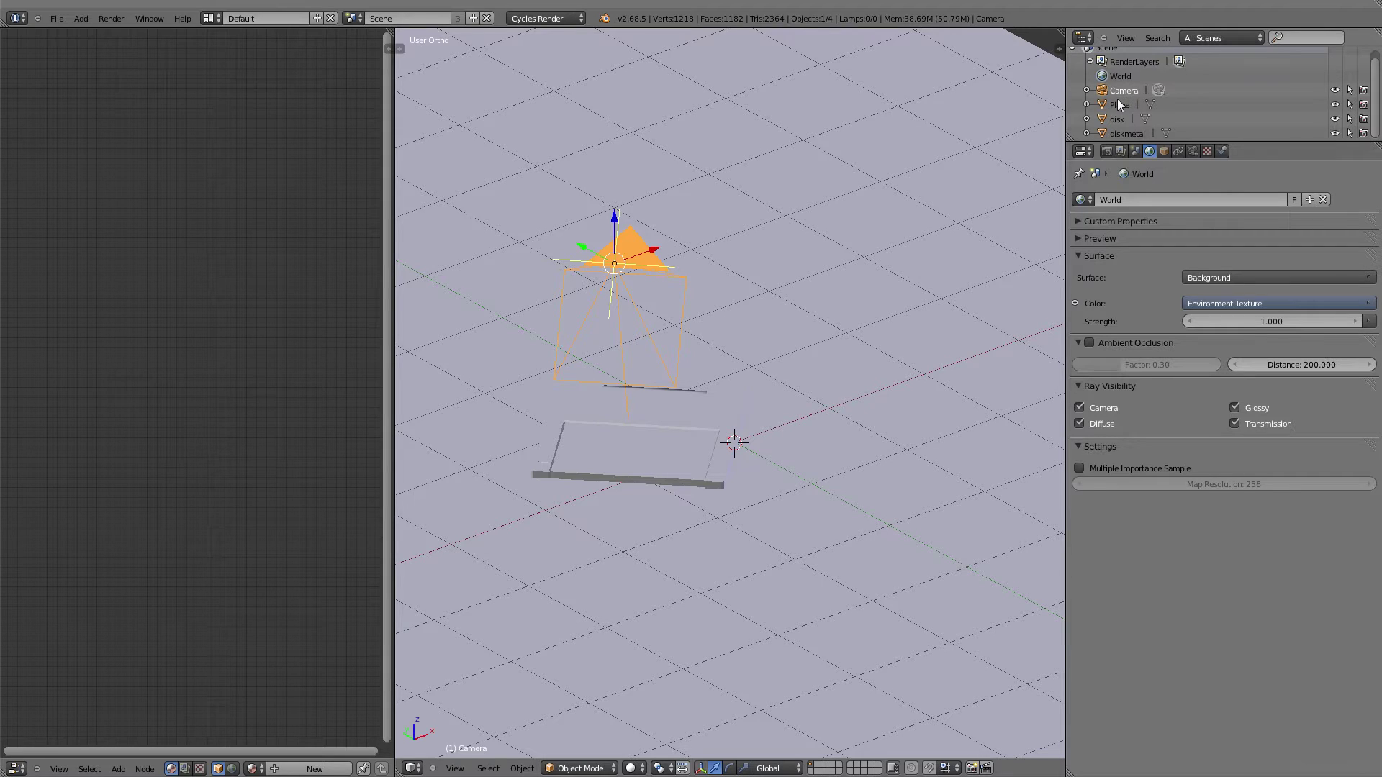
pyautogui.click(1117, 119)
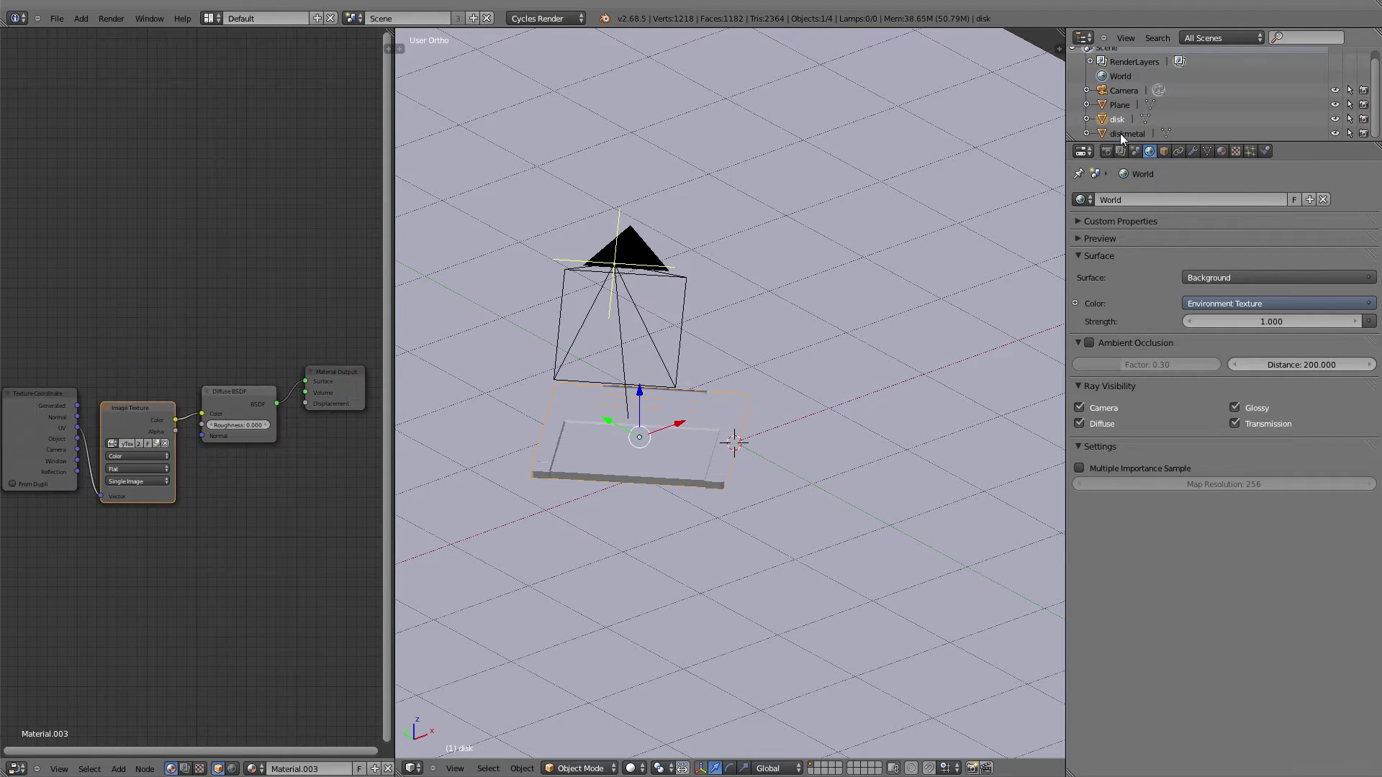
pyautogui.click(1120, 134)
pyautogui.click(1116, 119)
pyautogui.click(1116, 133)
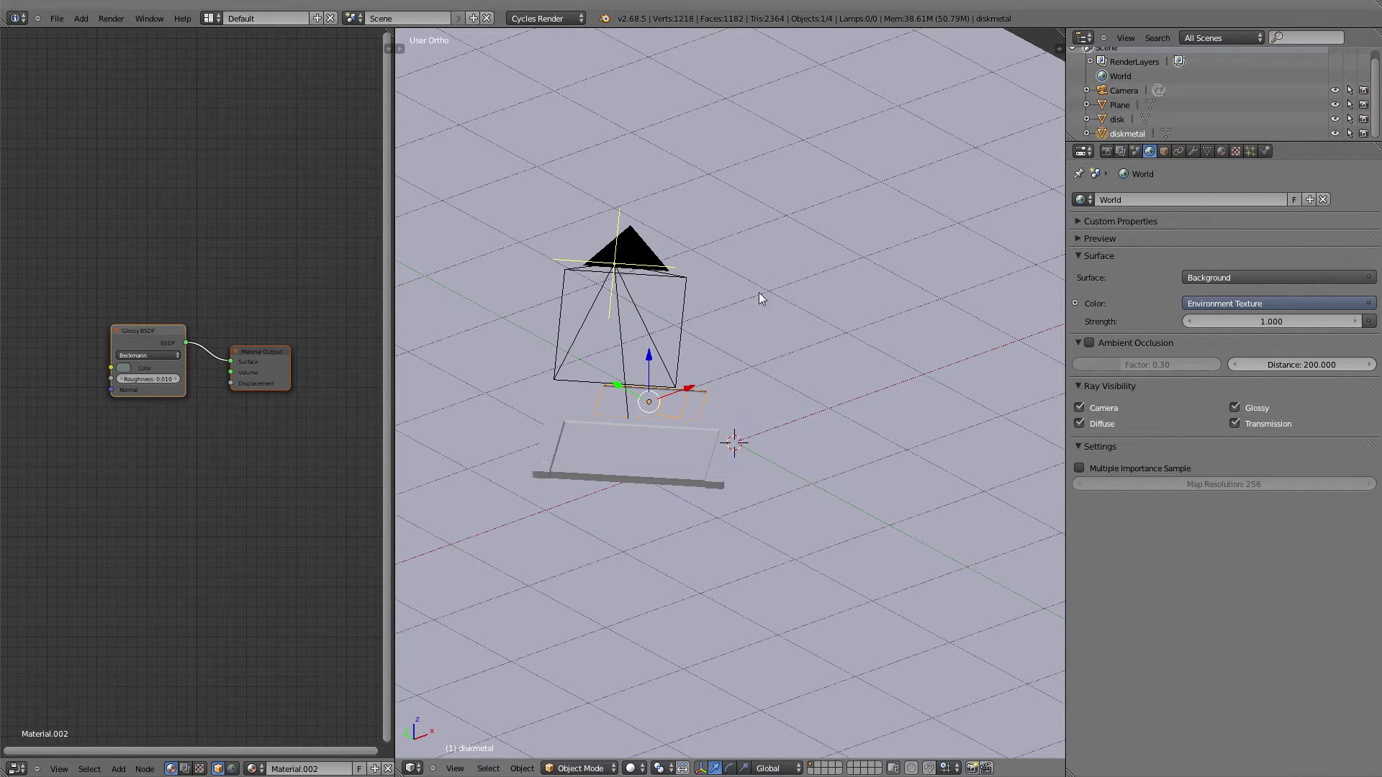
pyautogui.rightClick(796, 362)
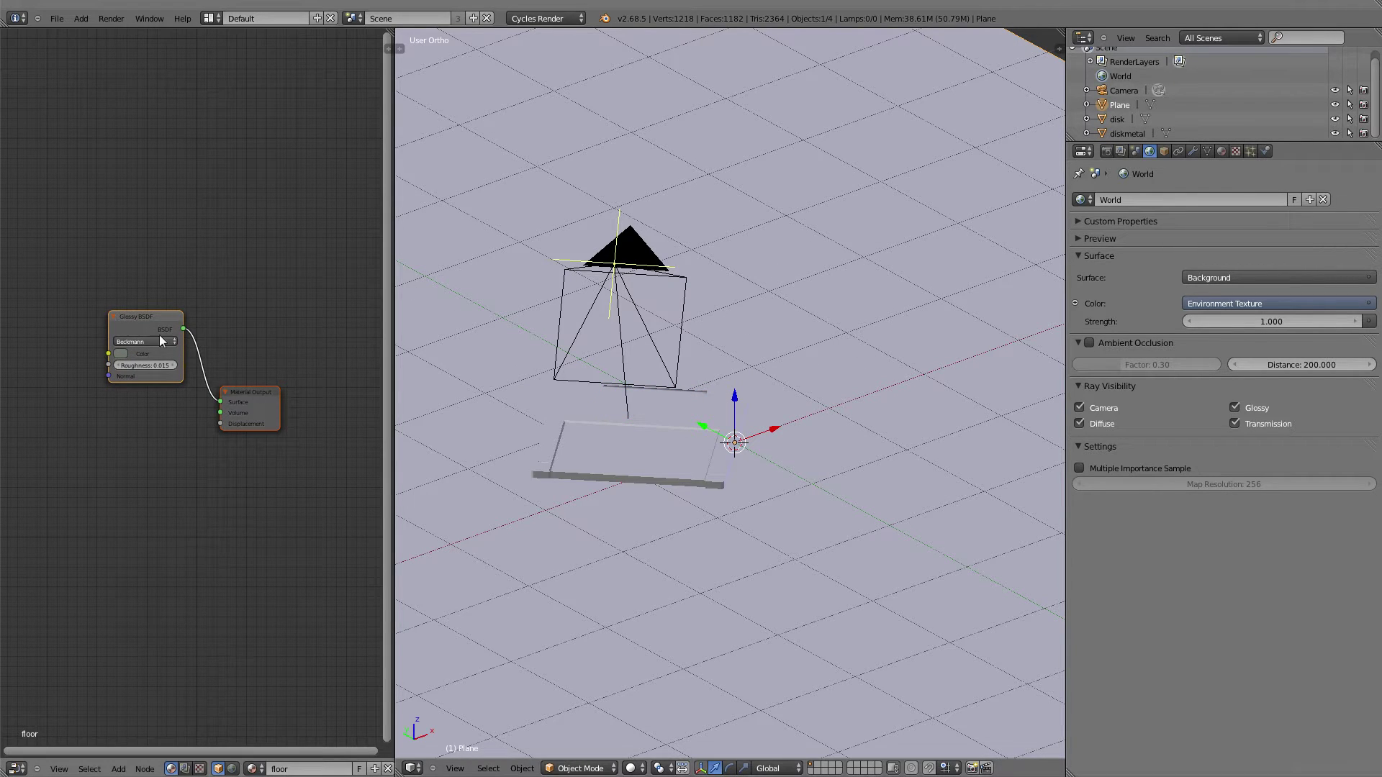
pyautogui.click(134, 317)
pyautogui.rightClick(693, 413)
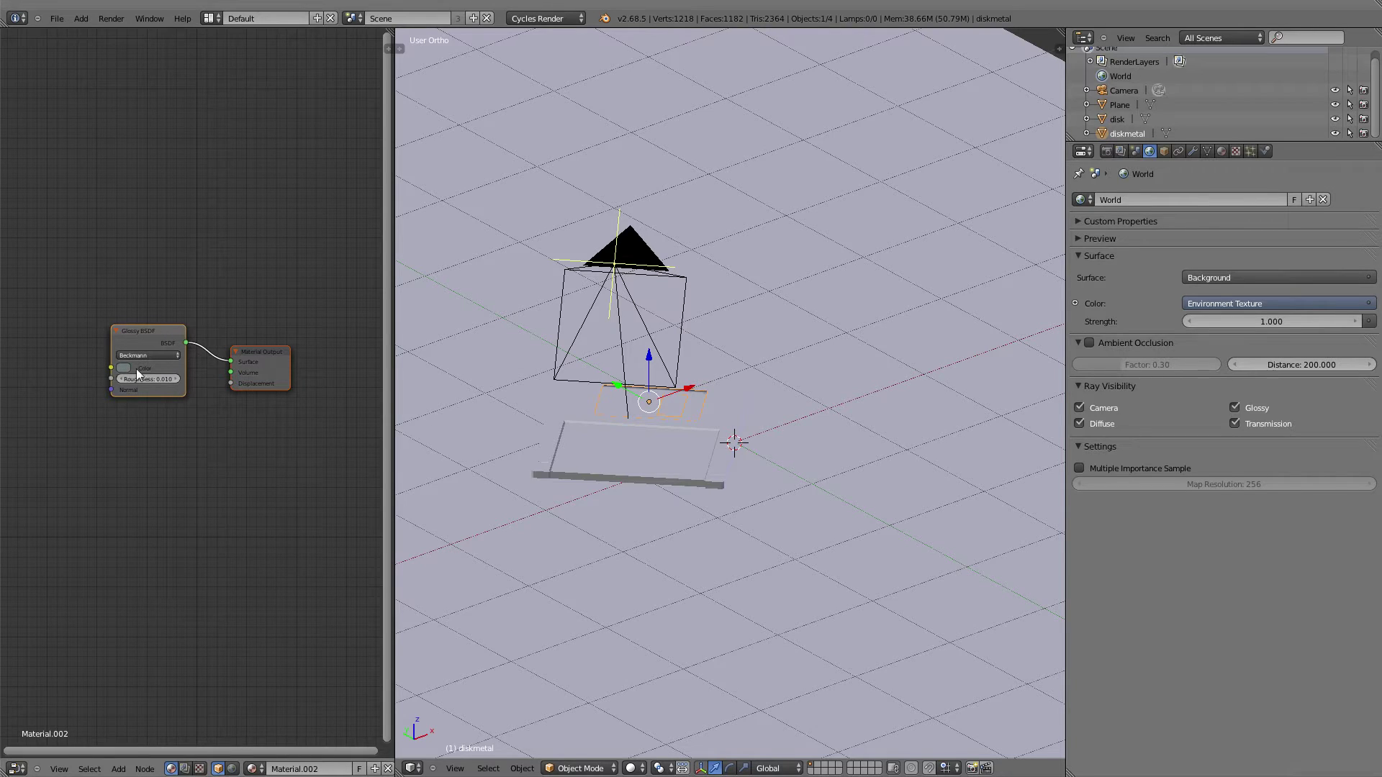
pyautogui.rightClick(639, 441)
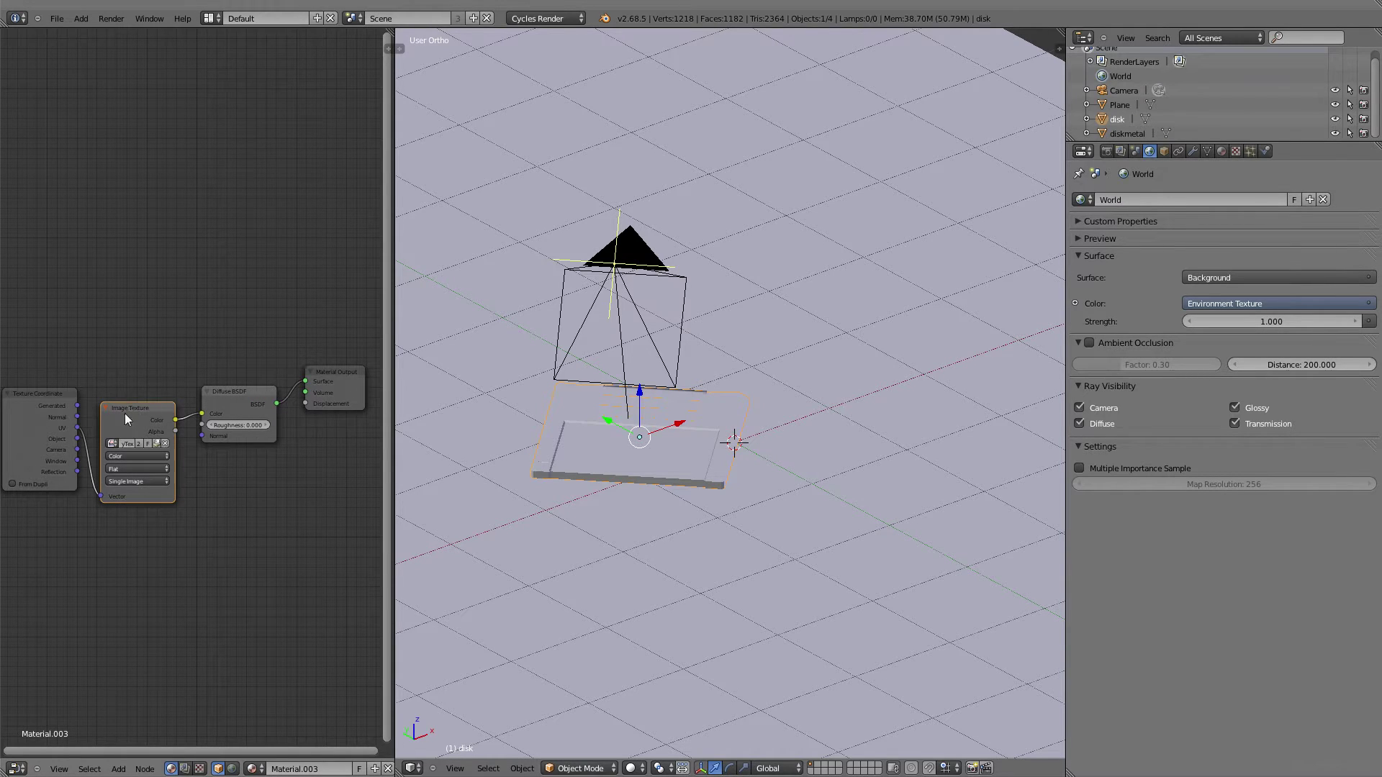
# Step: Review the render sampling and light path settings and apply the Direct Light integrator preset
pyautogui.click(1107, 151)
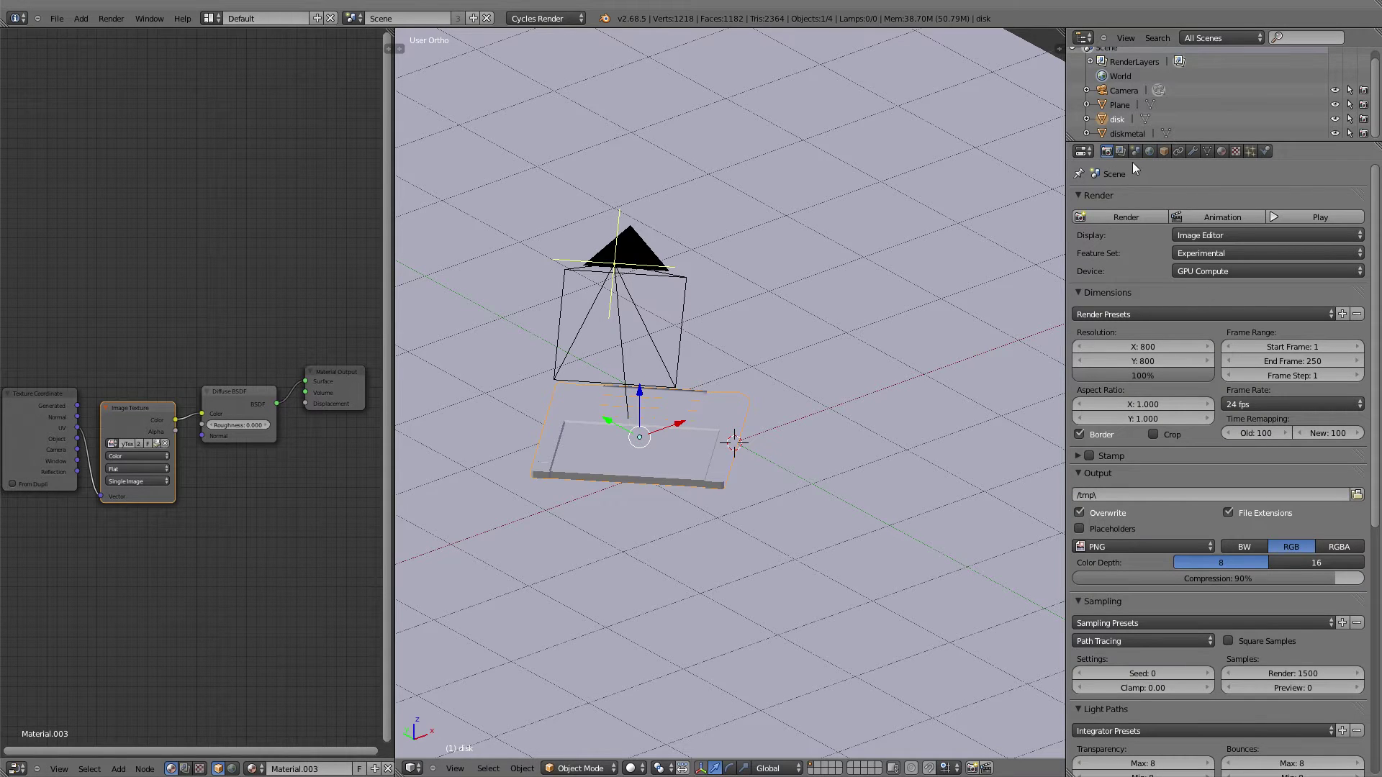
pyautogui.scroll(-4, 1215, 366)
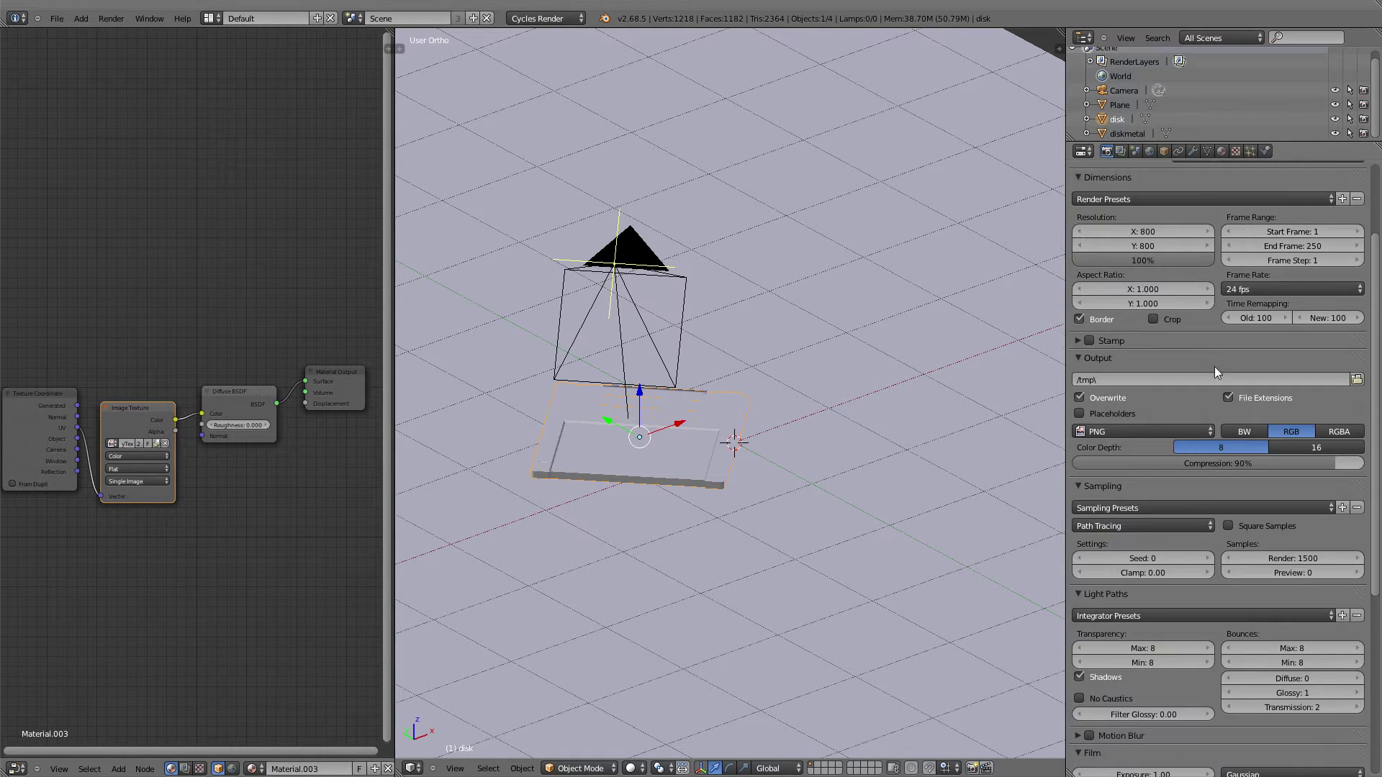
pyautogui.scroll(-3, 1195, 389)
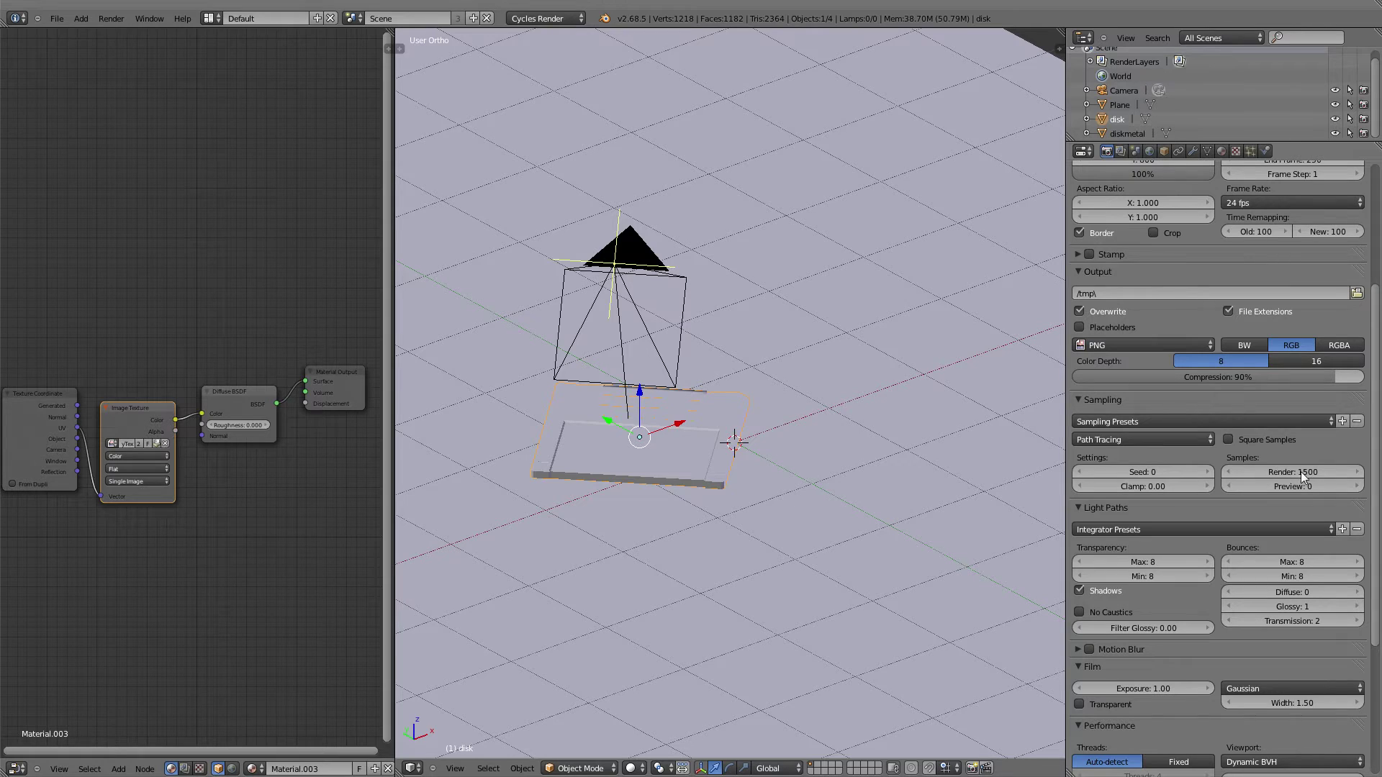
pyautogui.scroll(-5, 1243, 473)
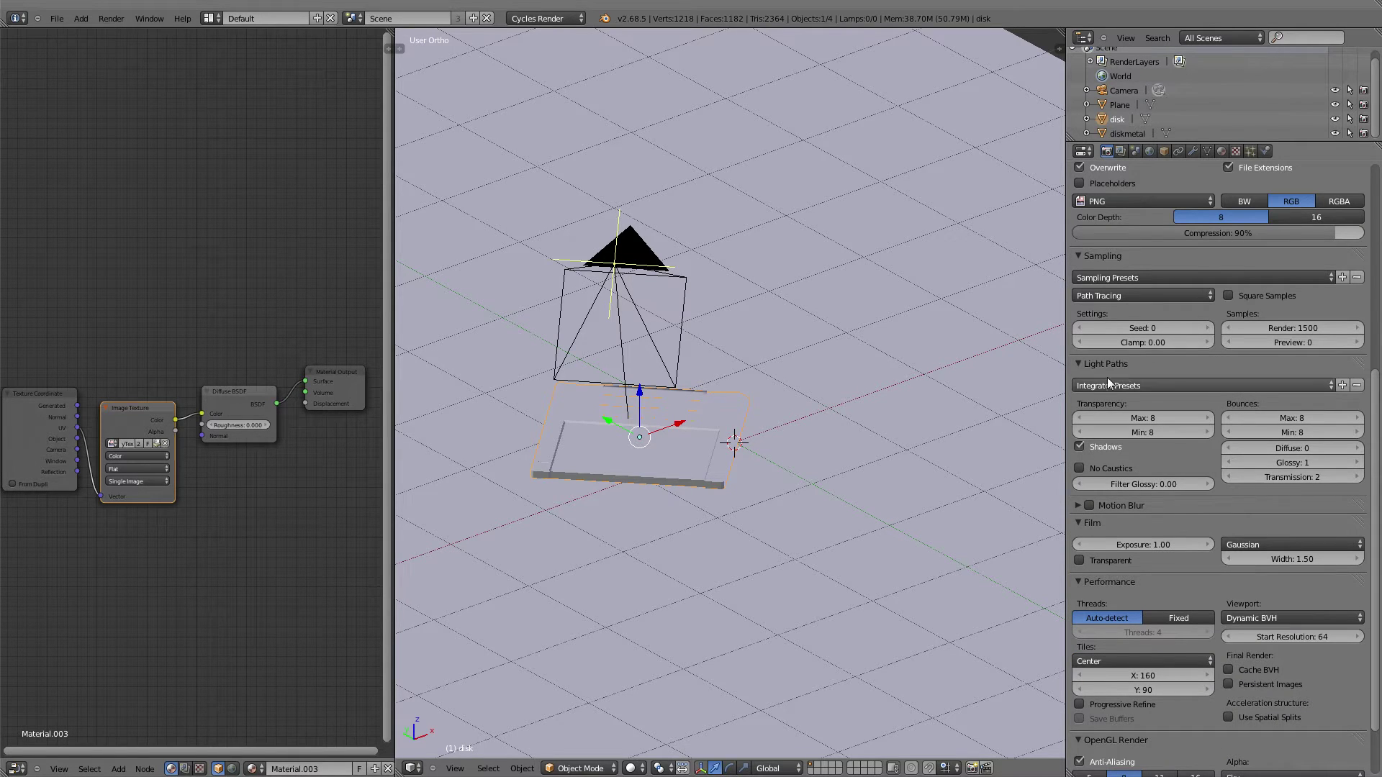
pyautogui.click(1127, 385)
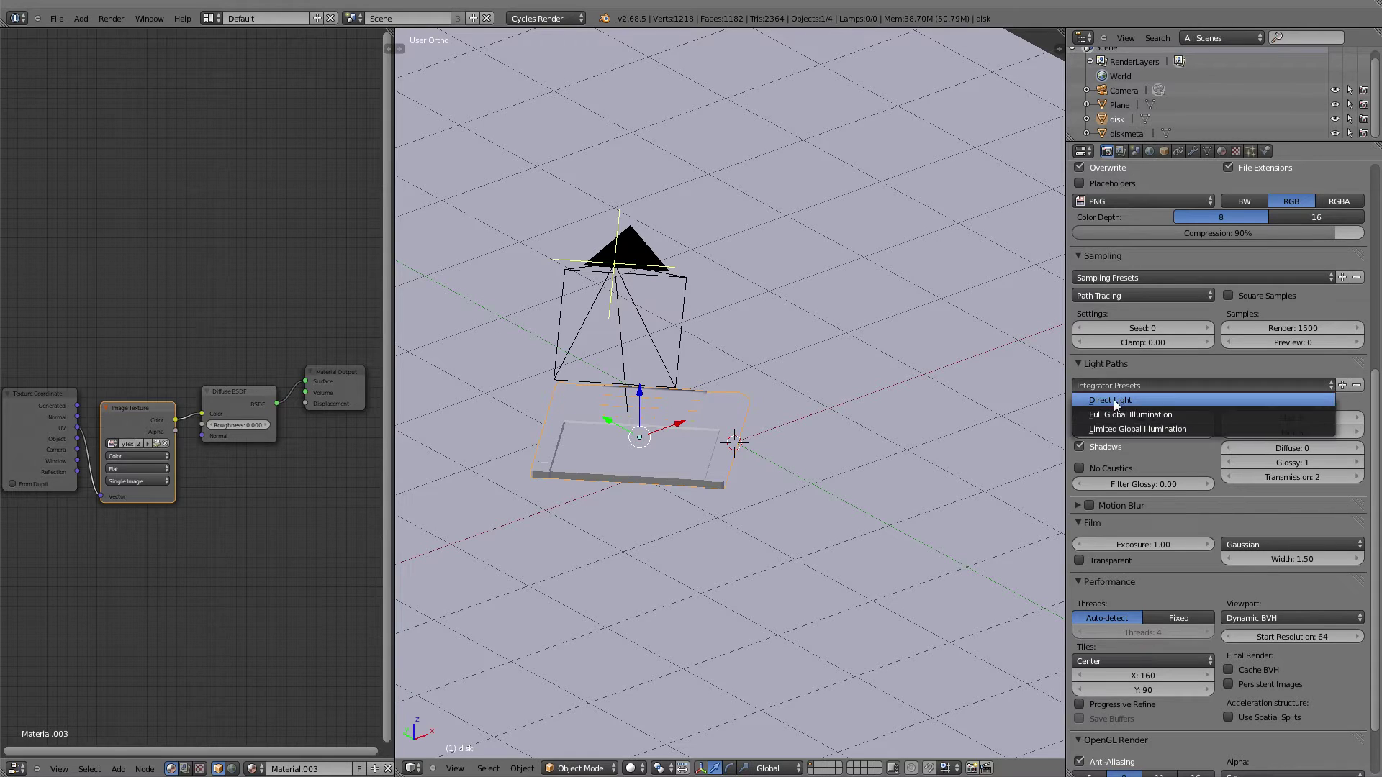
pyautogui.click(1113, 400)
pyautogui.click(1159, 364)
pyautogui.click(1155, 362)
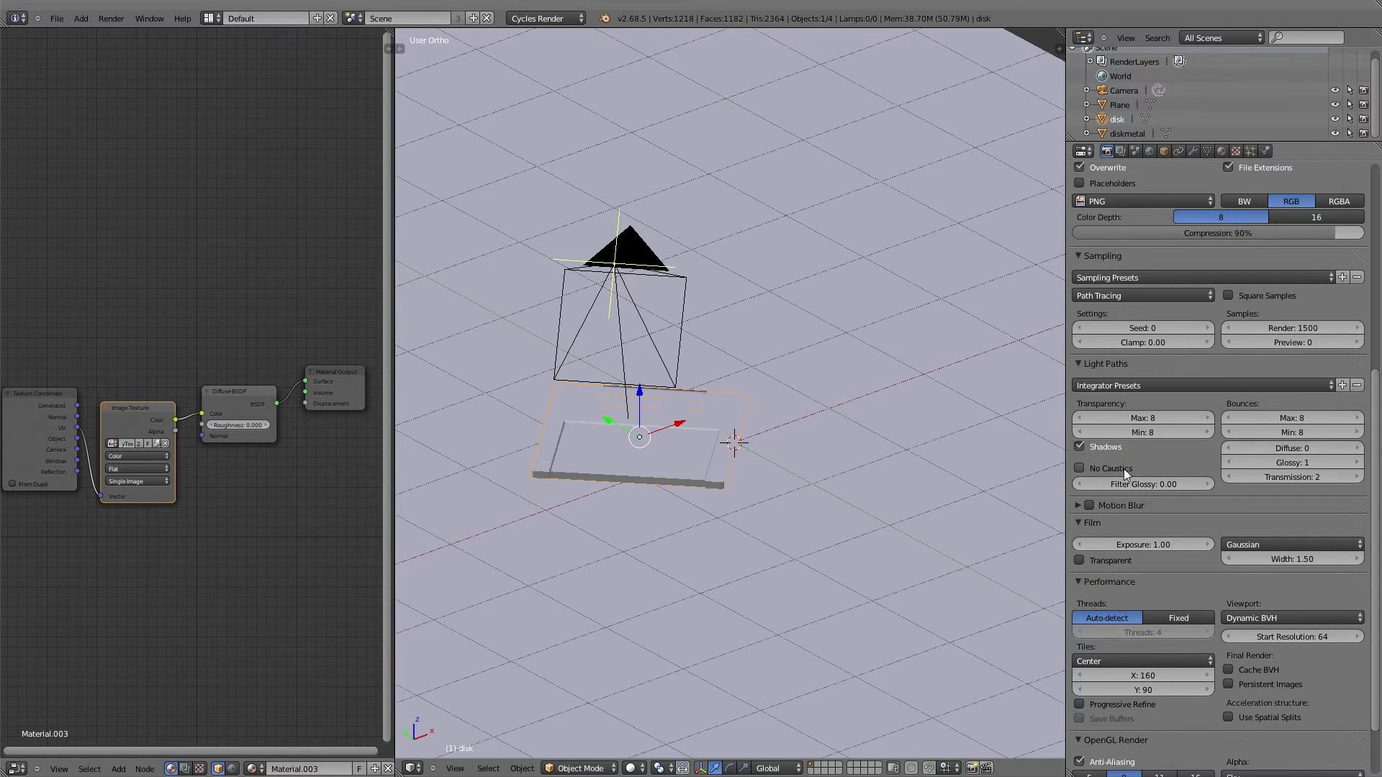
pyautogui.click(1079, 468)
pyautogui.click(1080, 468)
pyautogui.scroll(5, 1243, 416)
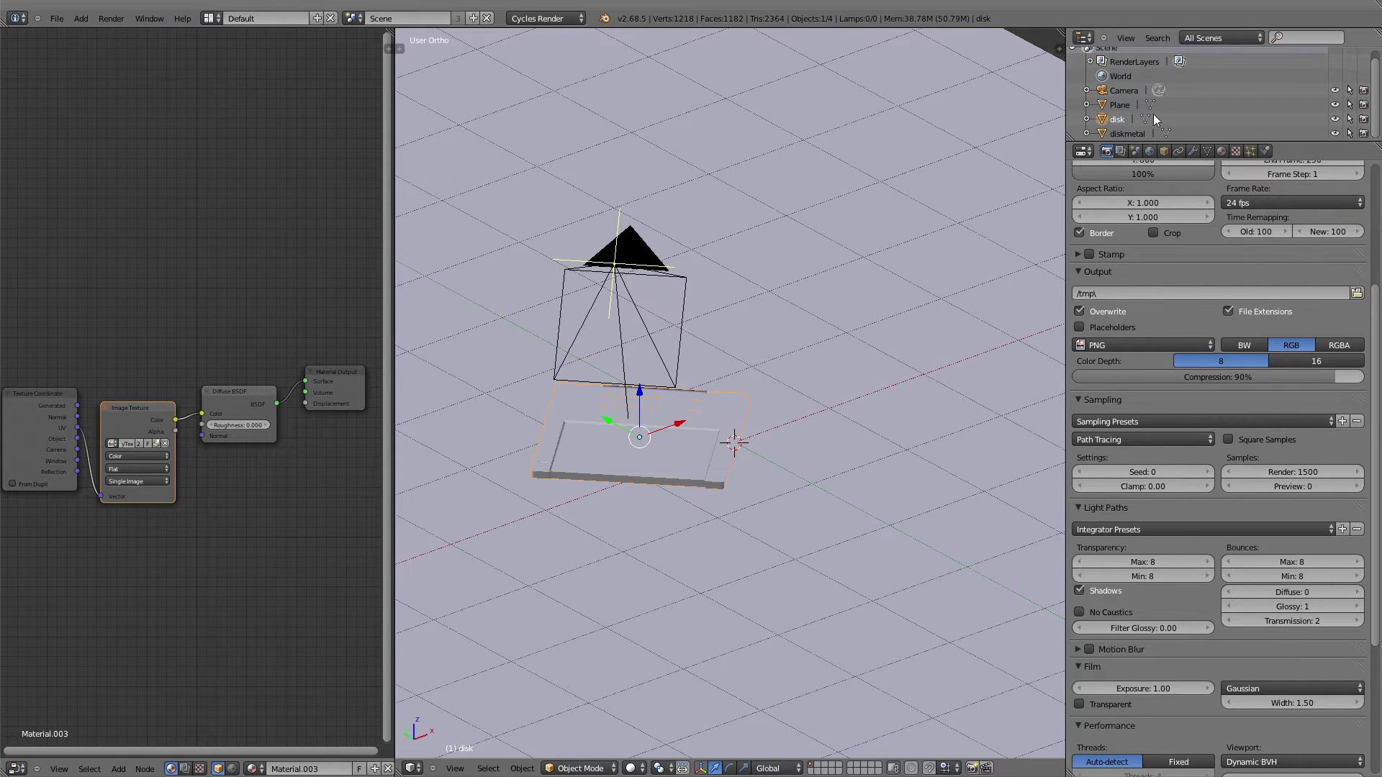
# Step: Show the world settings and preview the scene through the camera with rendered shading
pyautogui.click(1151, 147)
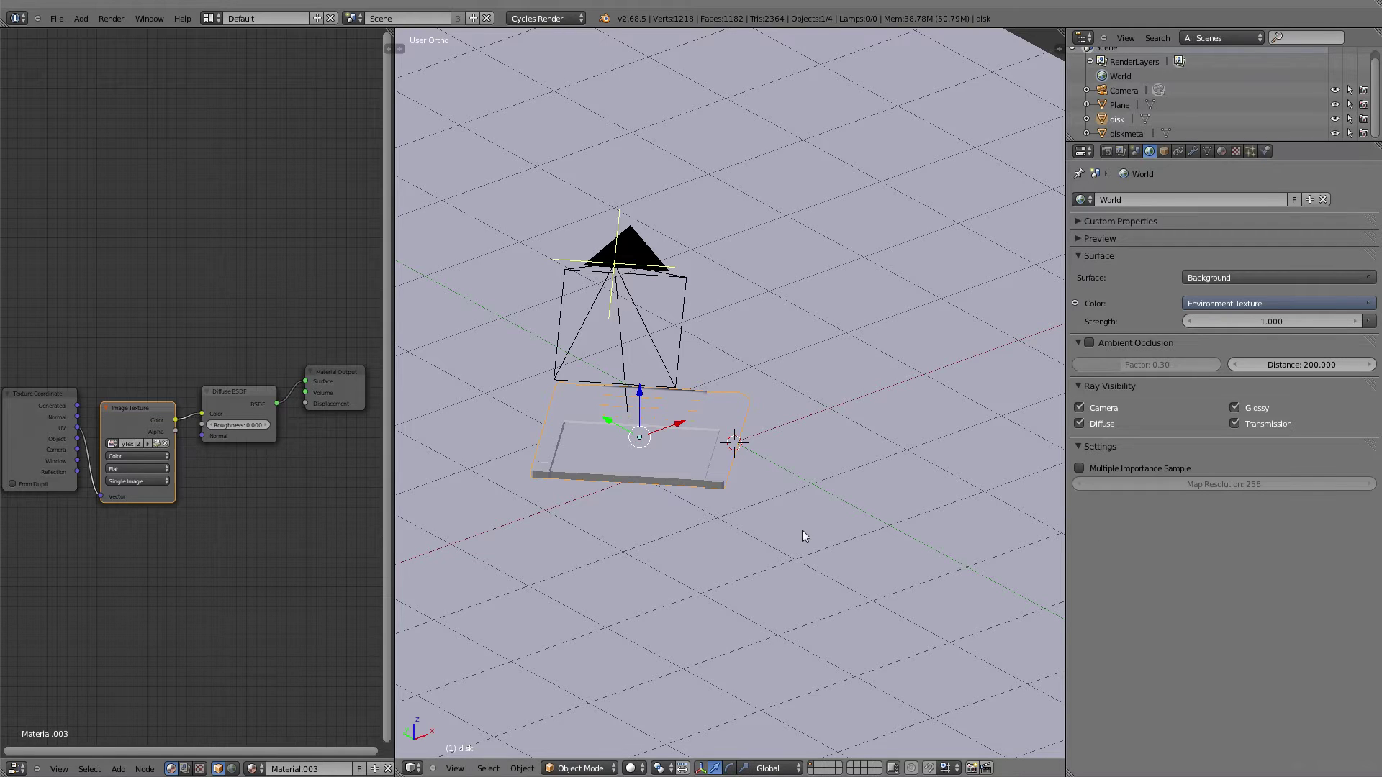
pyautogui.press('KP_0')
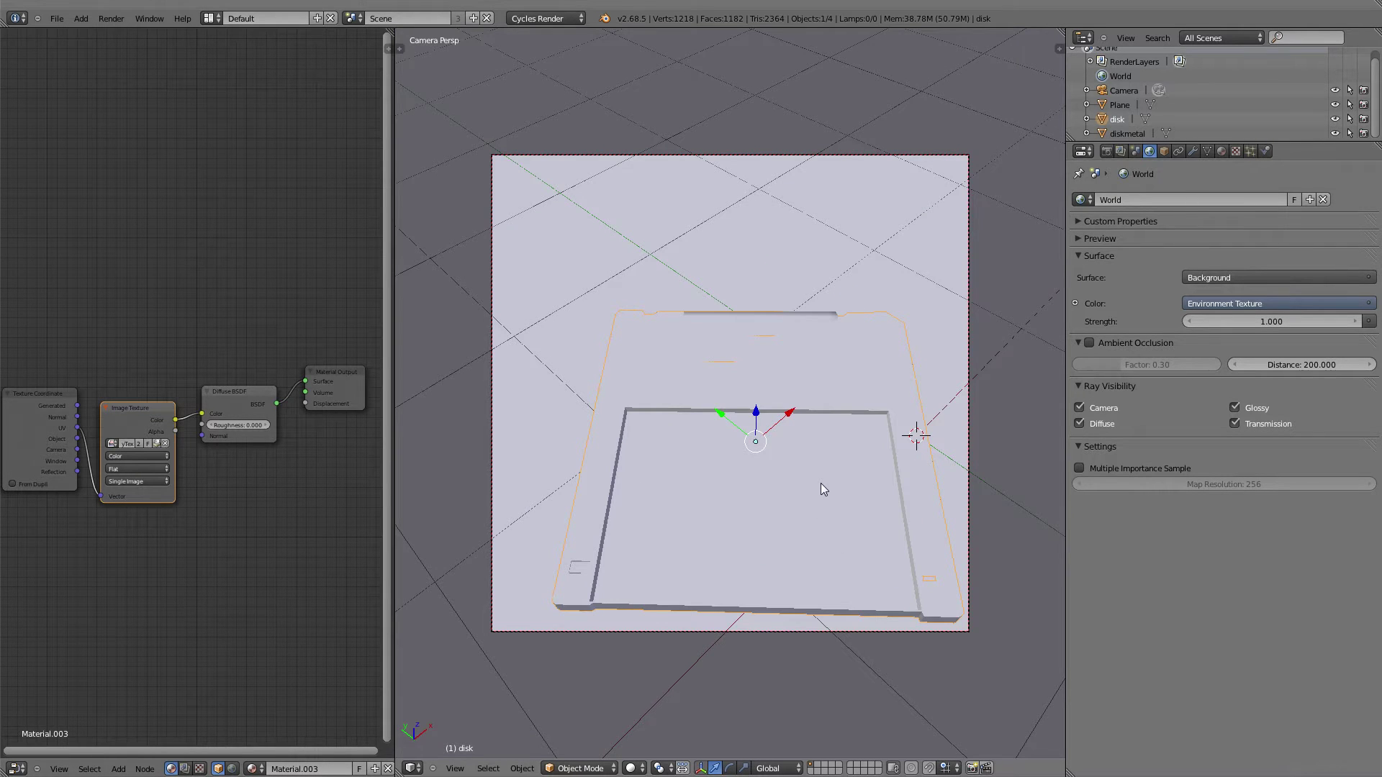
pyautogui.hotkey('shift', 'z')
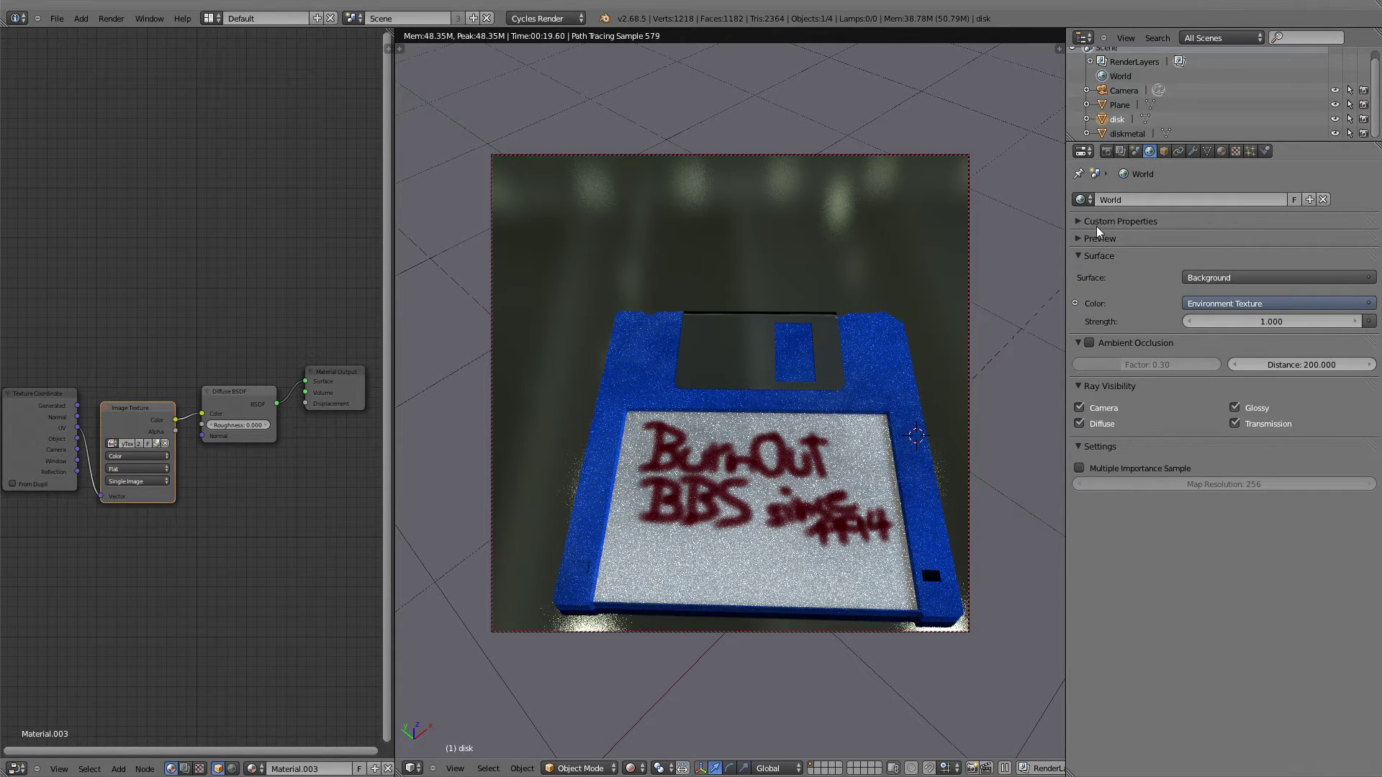
# Step: Enable Multiple Importance Sample in the world settings
pyautogui.click(1106, 151)
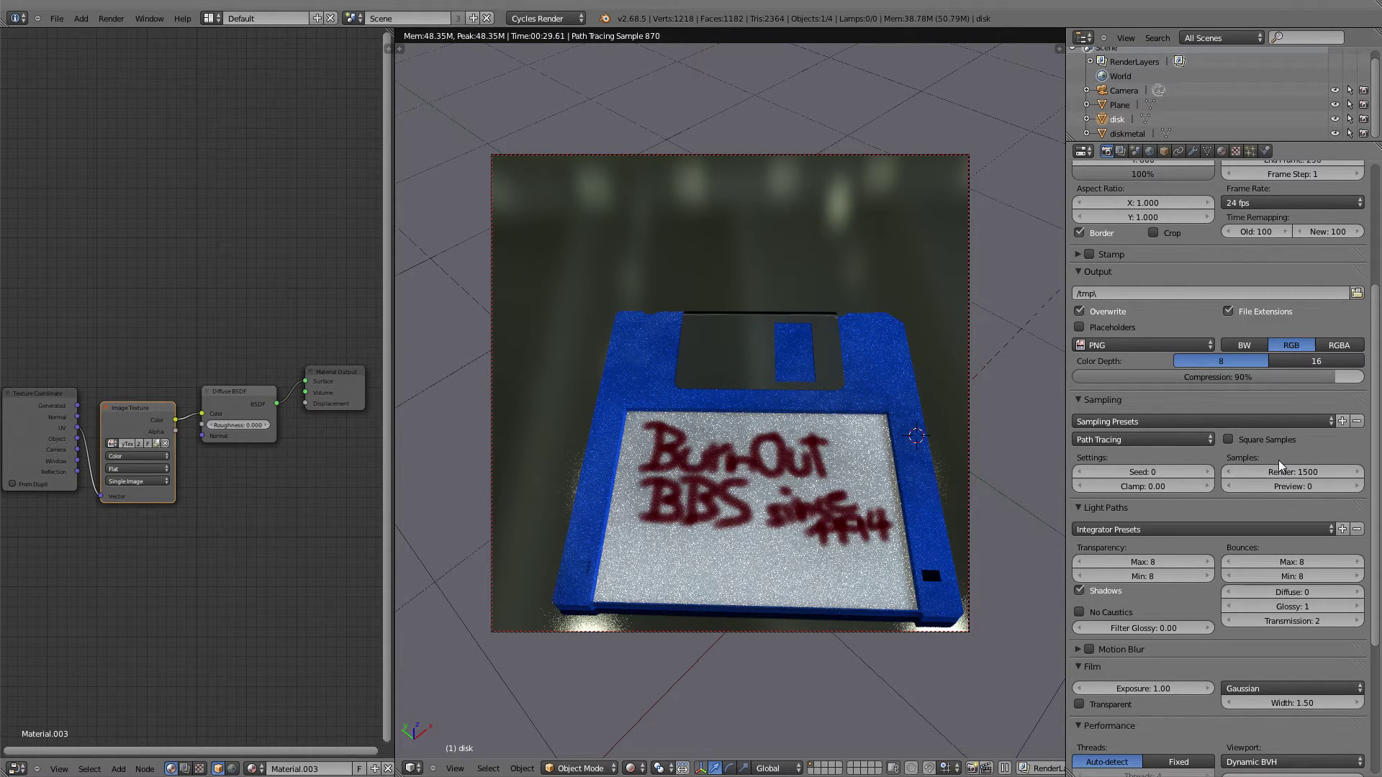
pyautogui.click(1164, 151)
pyautogui.click(1150, 151)
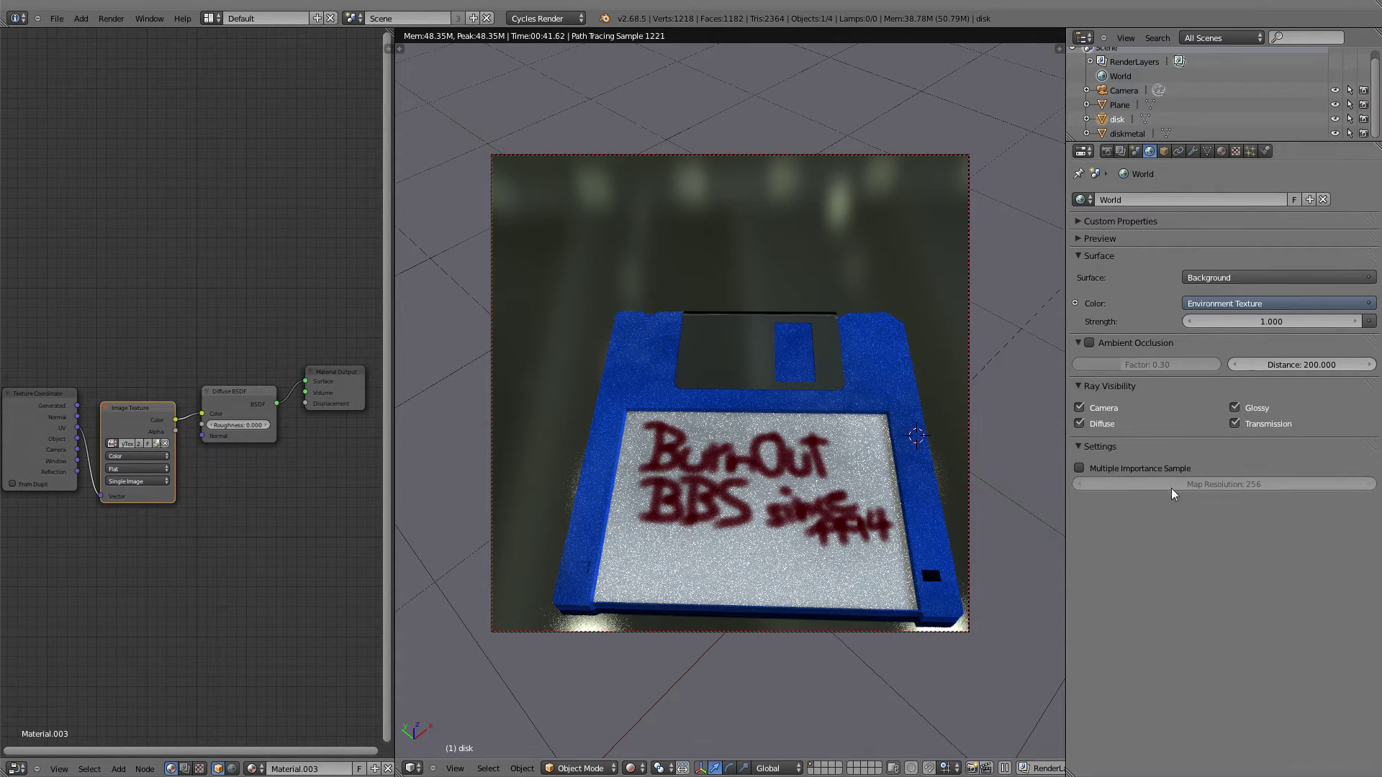
pyautogui.click(1080, 468)
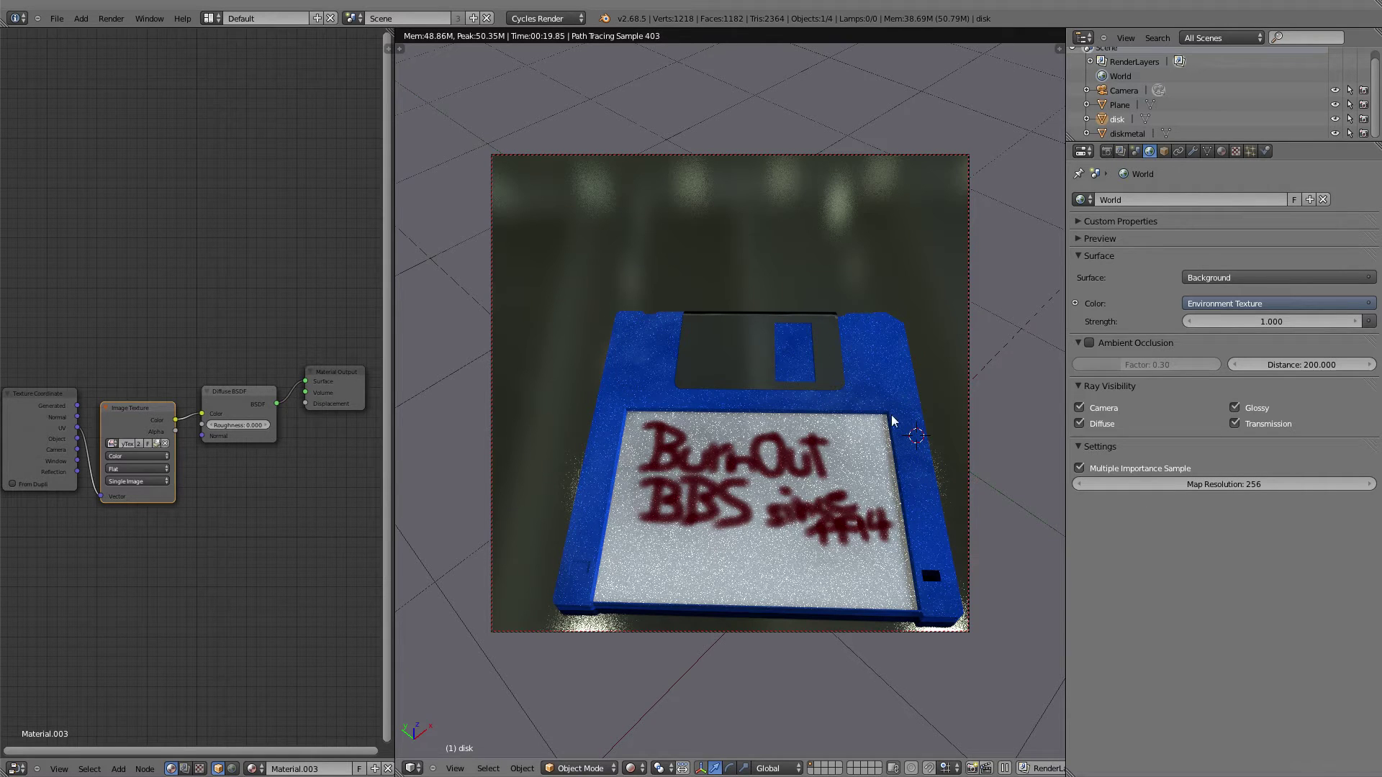
# Step: Try importance map resolutions of 512 and 1024 for the world to compare noise in the rendered preview
pyautogui.click(1225, 484)
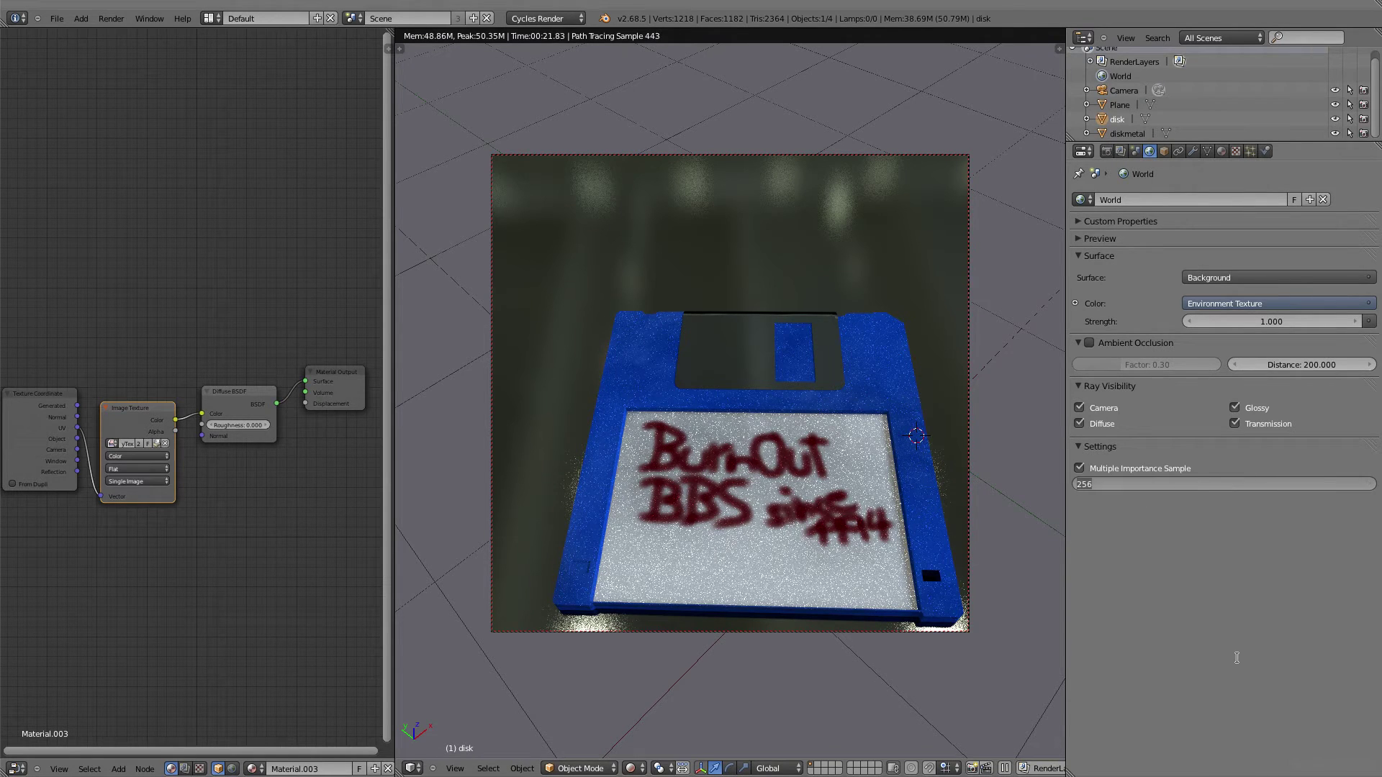
pyautogui.write('512')
pyautogui.press('Return')
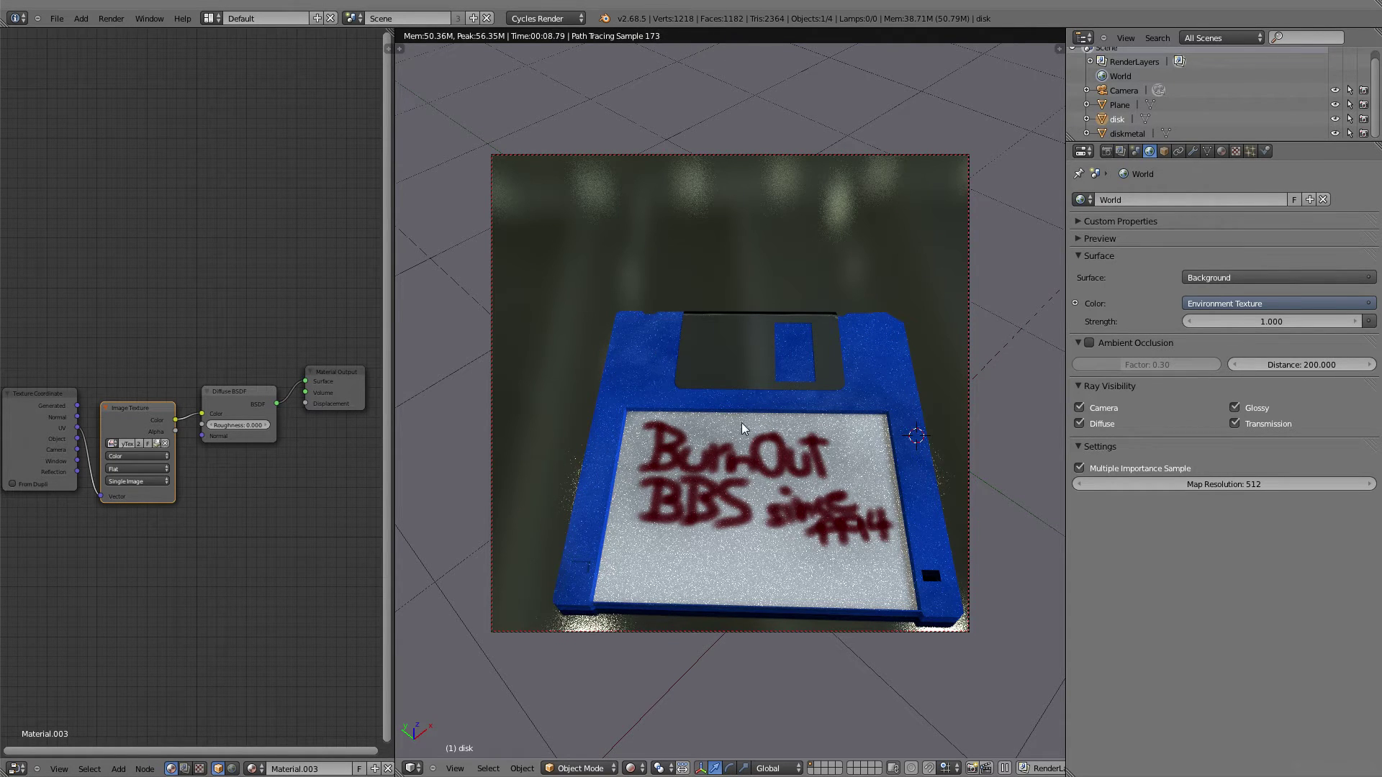
pyautogui.click(1233, 483)
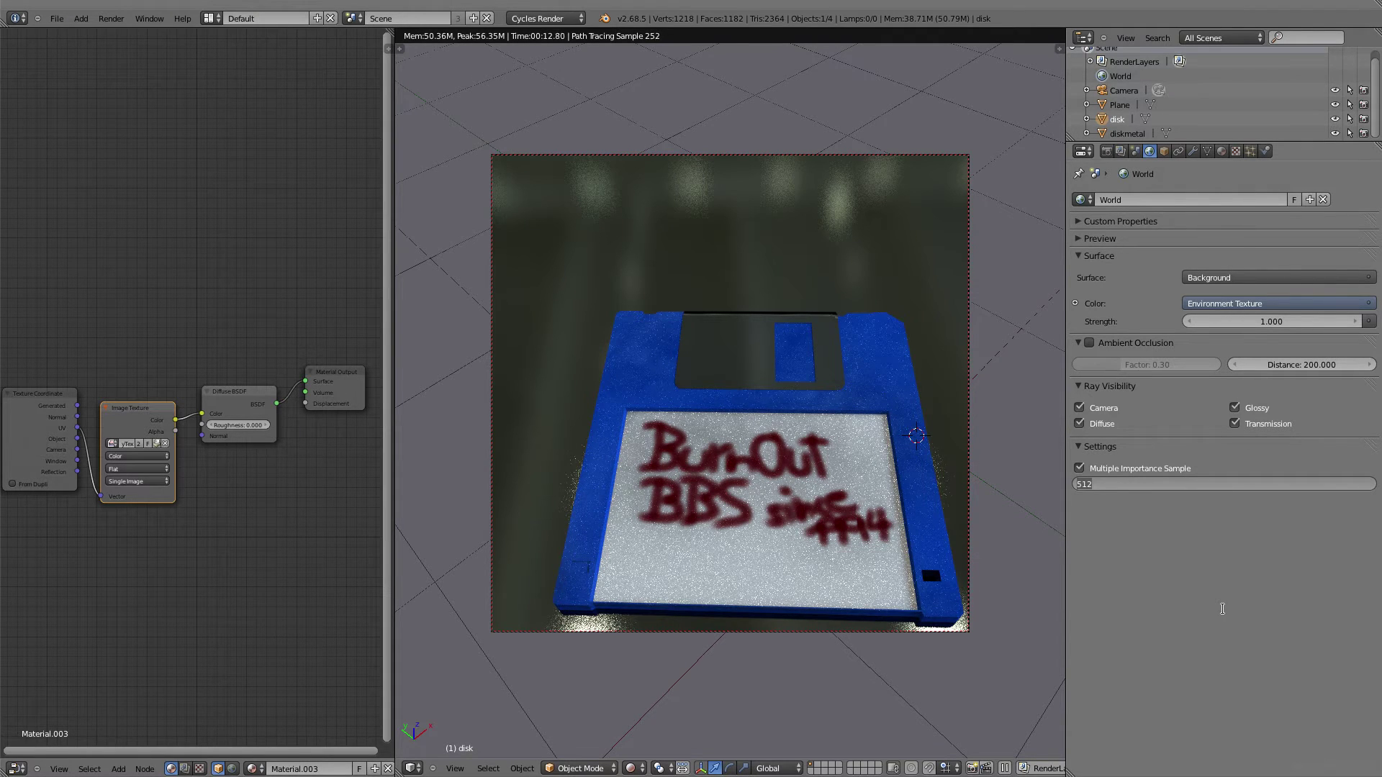
pyautogui.write('1024')
pyautogui.press('Return')
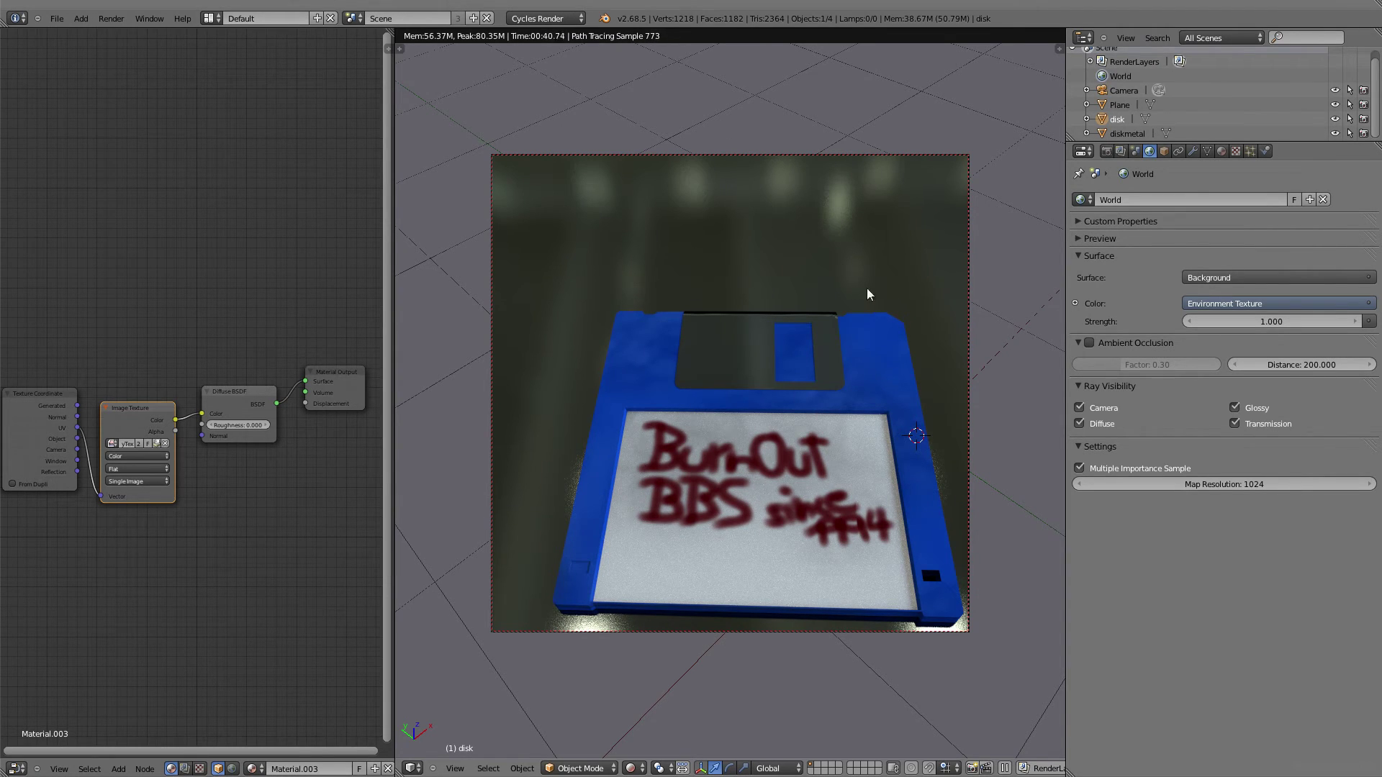
# Step: Set the world's importance map resolution to 2048
pyautogui.click(1224, 484)
pyautogui.write('20')
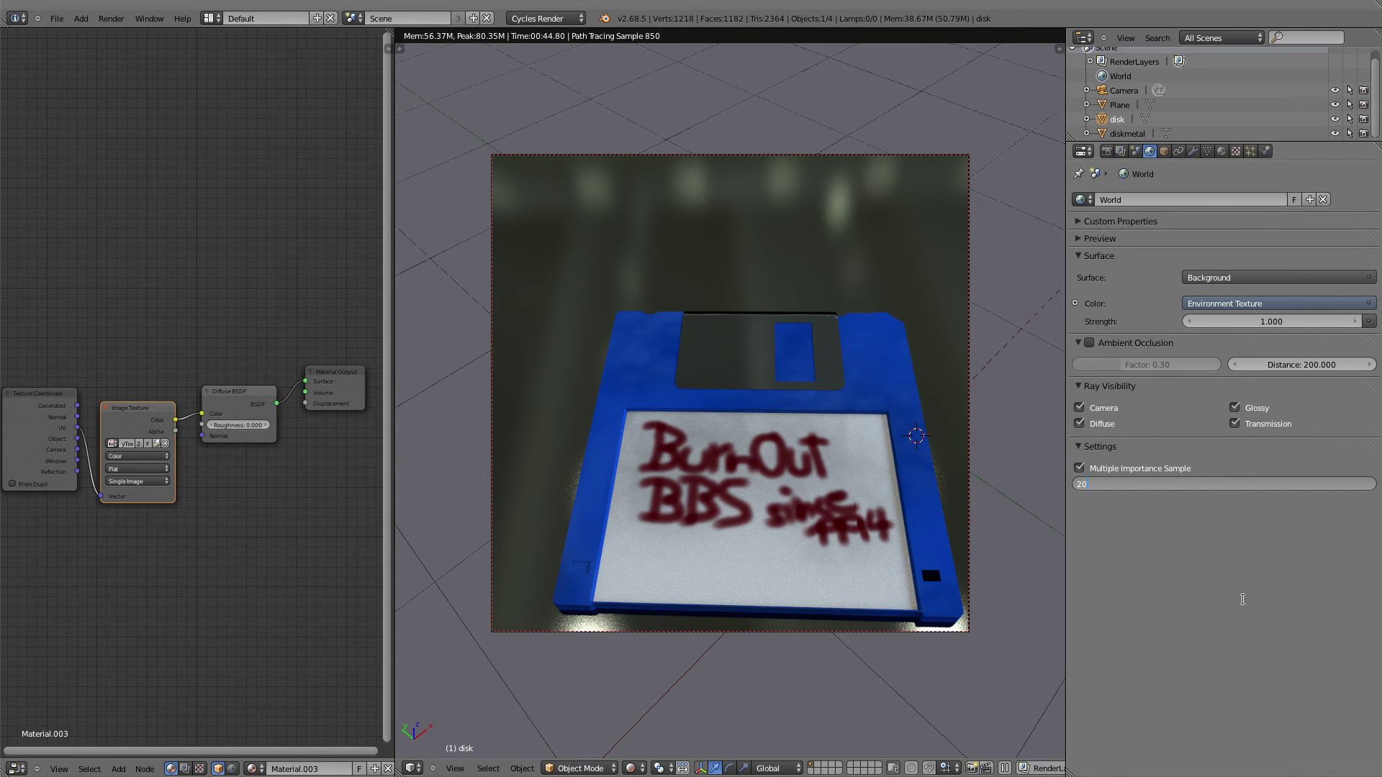
pyautogui.write('48')
pyautogui.press('Return')
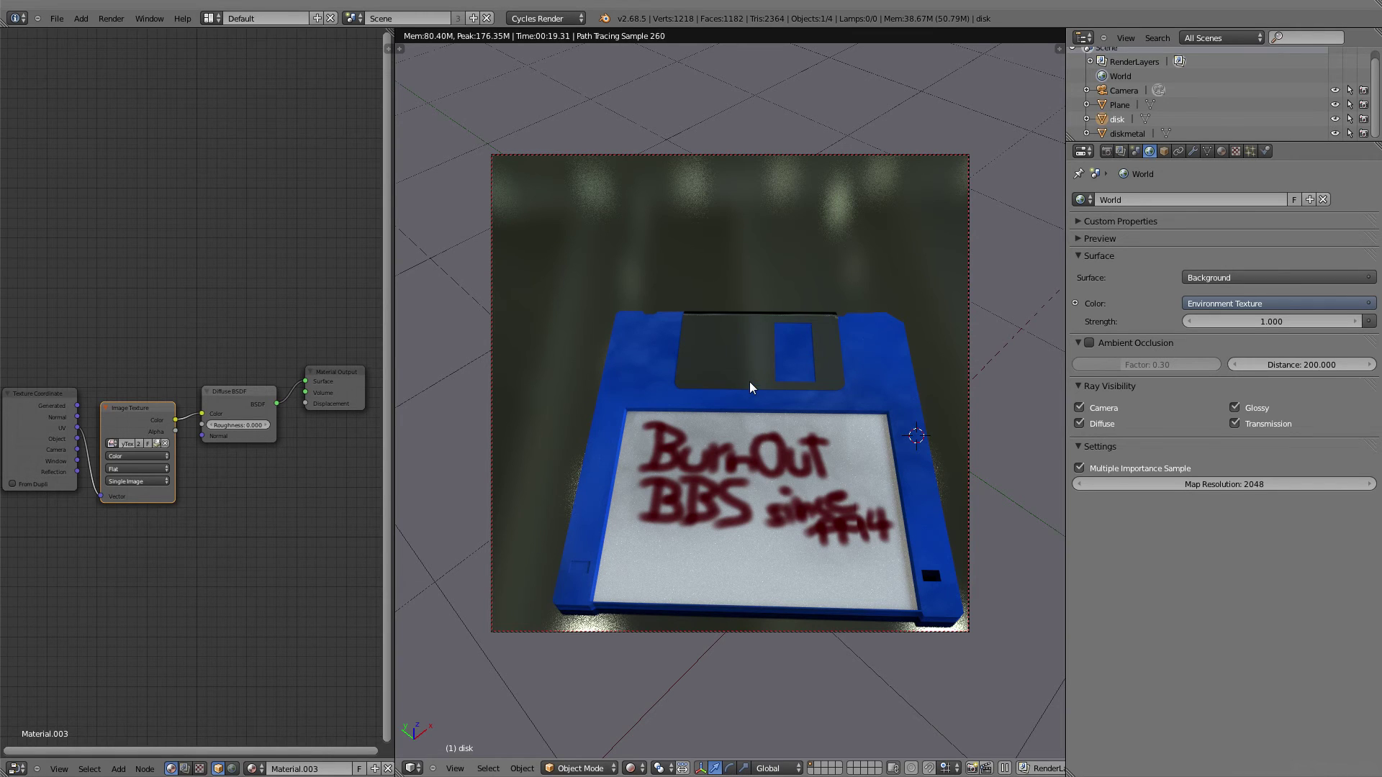
# Step: Switch the viewport to wireframe, disable Multiple Importance Sample and run a test render, stopping it after several tiles
pyautogui.press('z')
pyautogui.click(1079, 468)
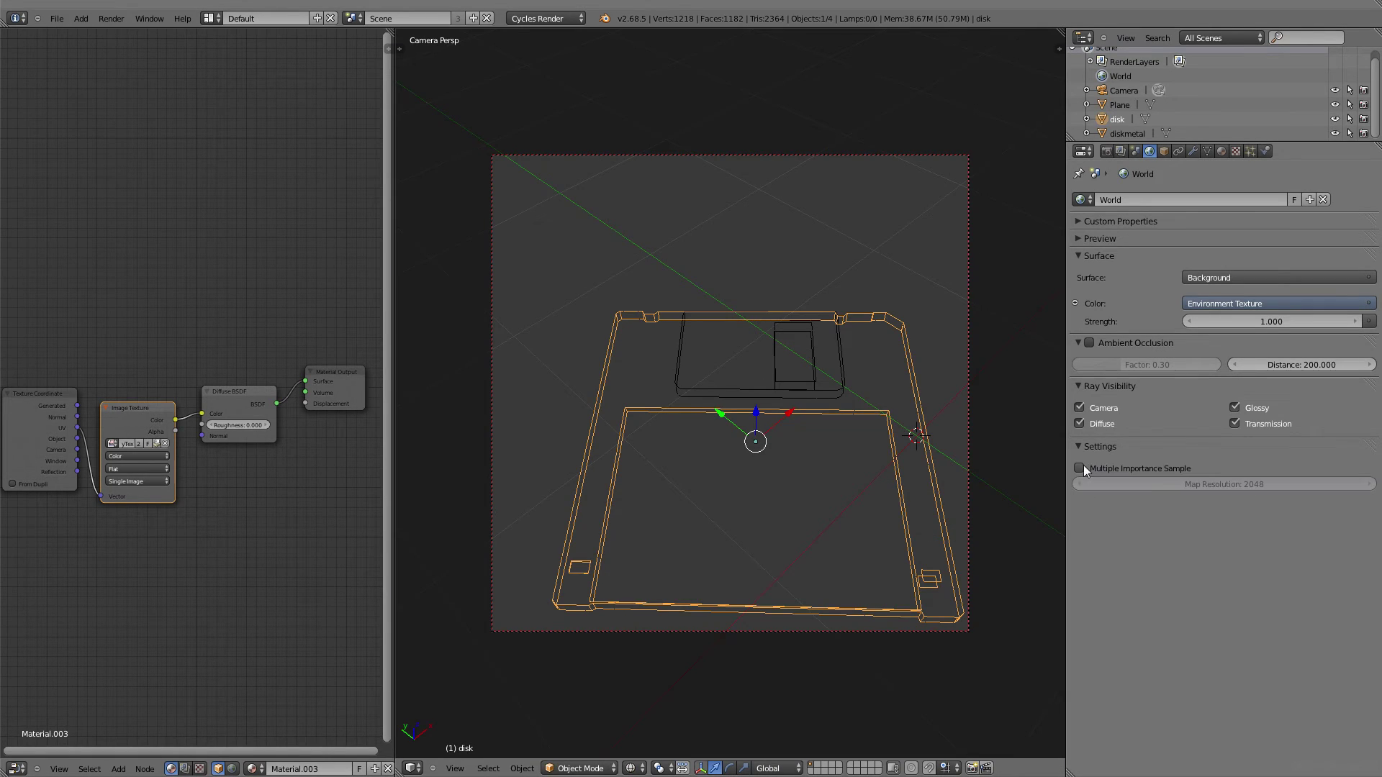
pyautogui.press('F12')
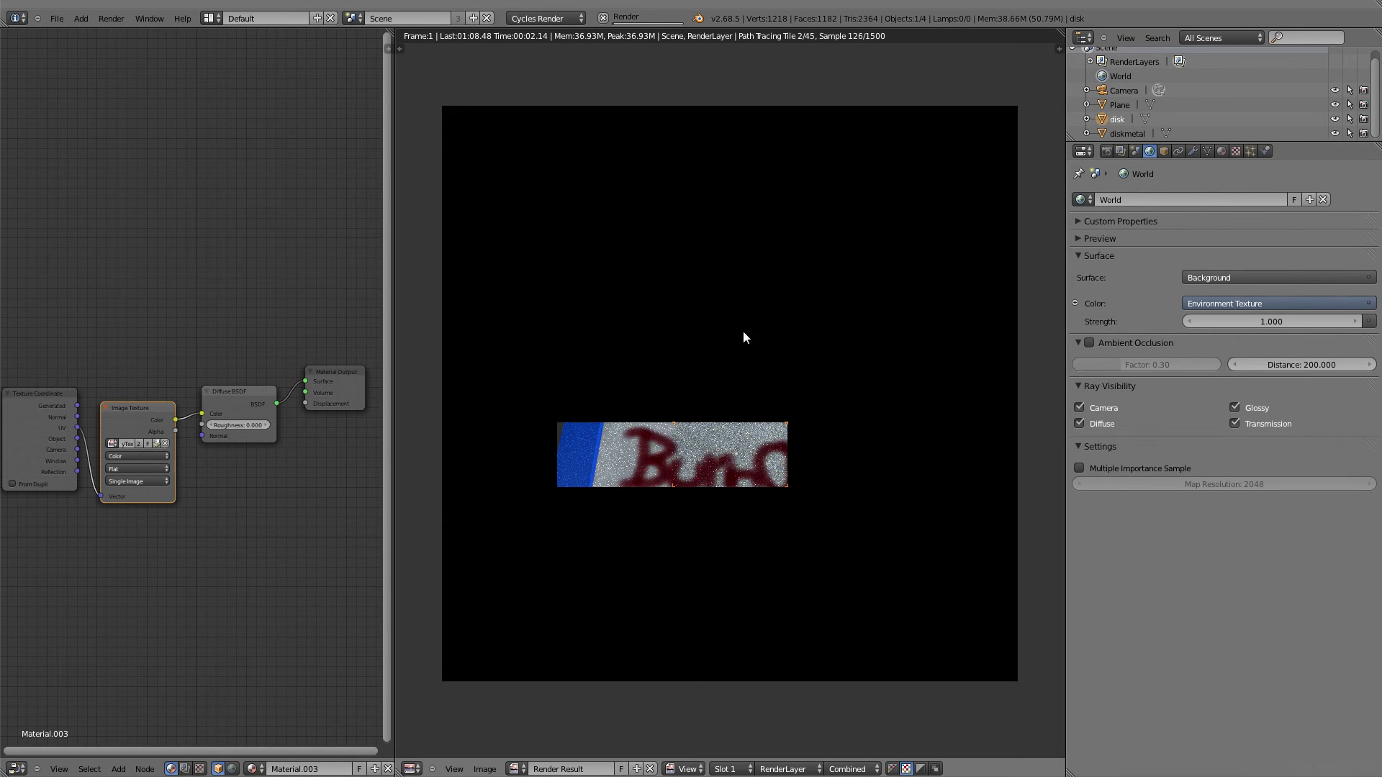
pyautogui.click(1107, 149)
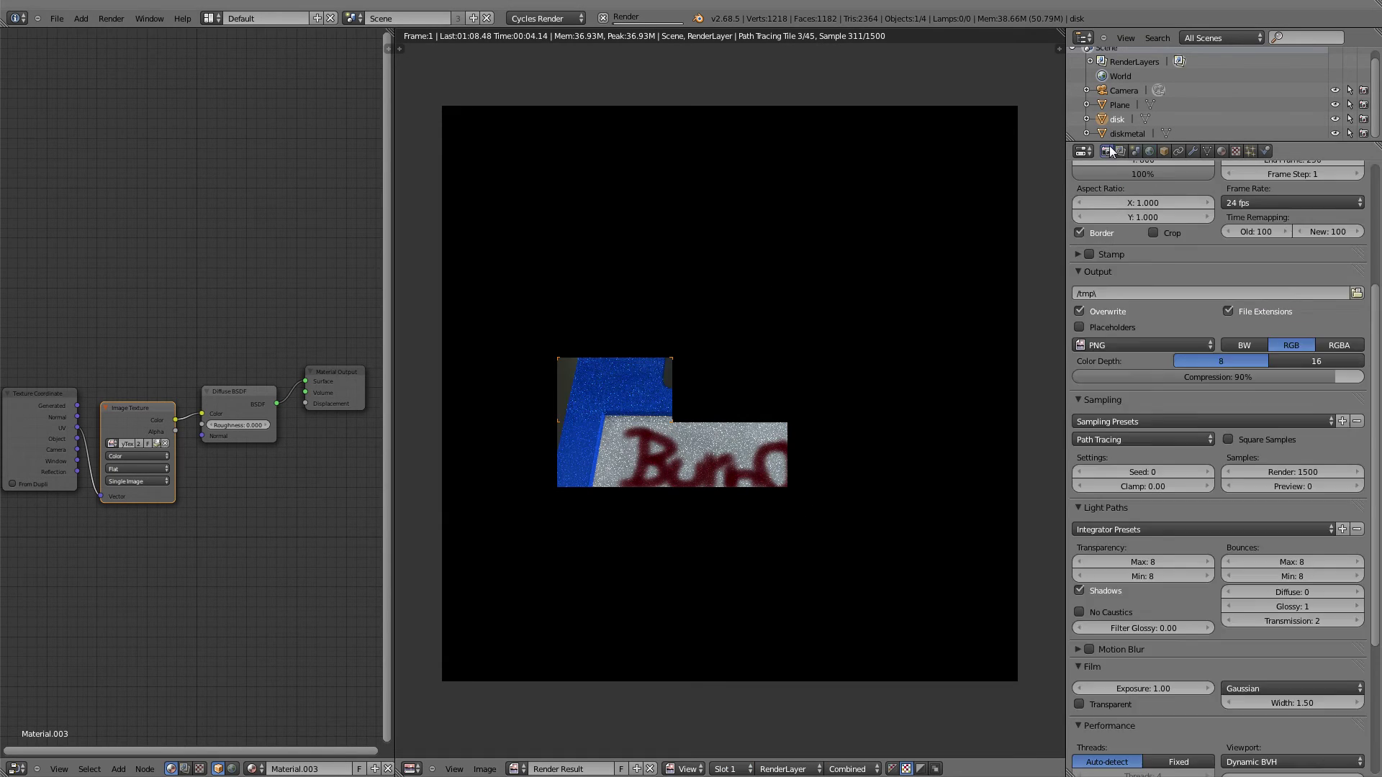
pyautogui.scroll(6, 1138, 272)
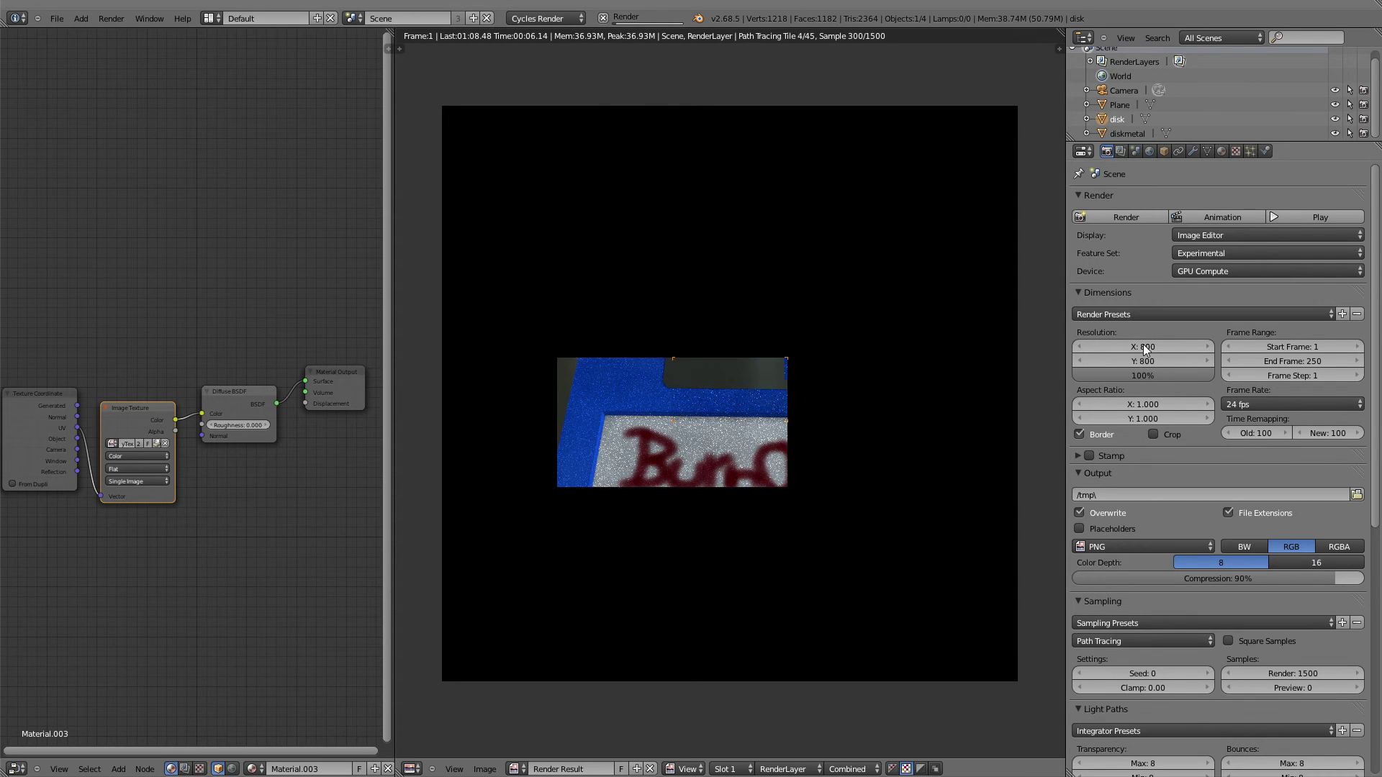
pyautogui.click(1149, 151)
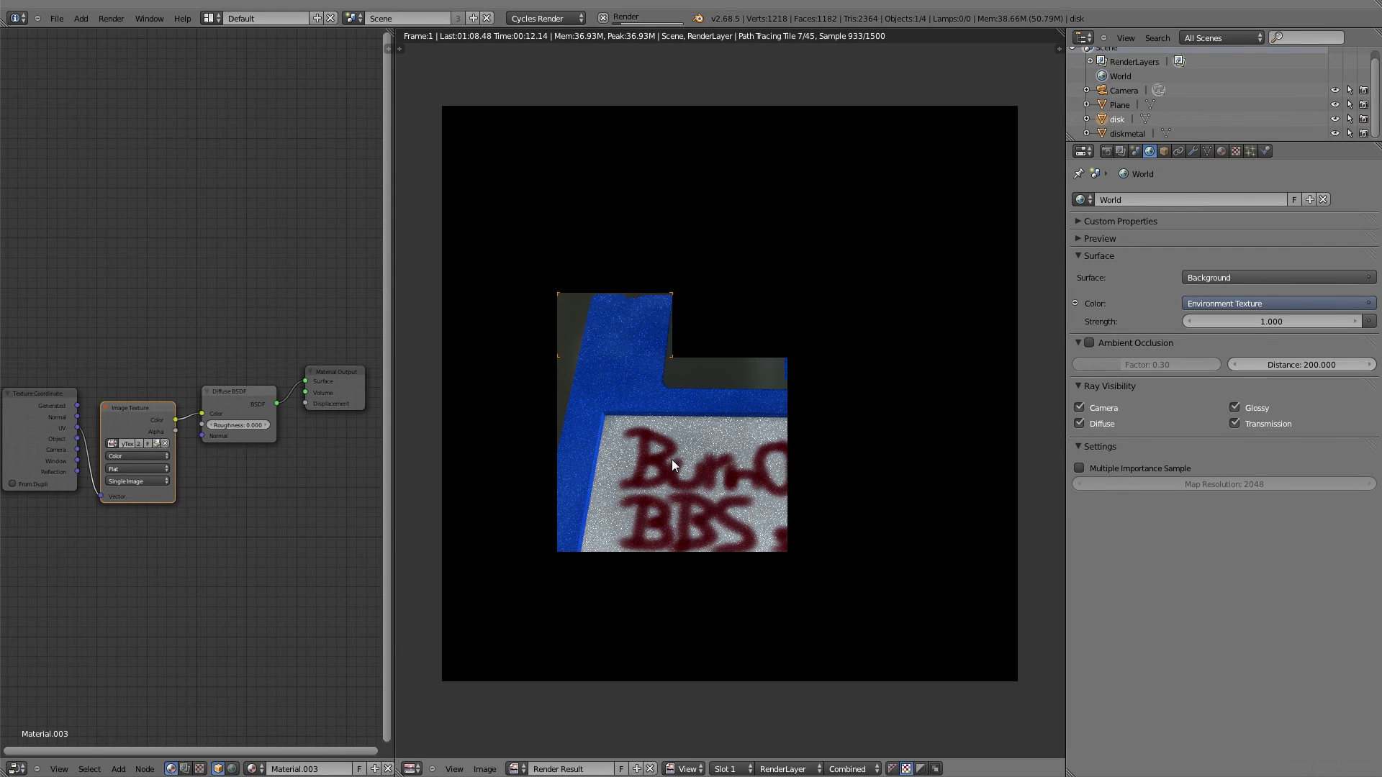
pyautogui.press('Escape')
# Step: Enable Multiple Importance Sample for the world and run a short comparison render, stopping it after the first tile
pyautogui.click(1083, 466)
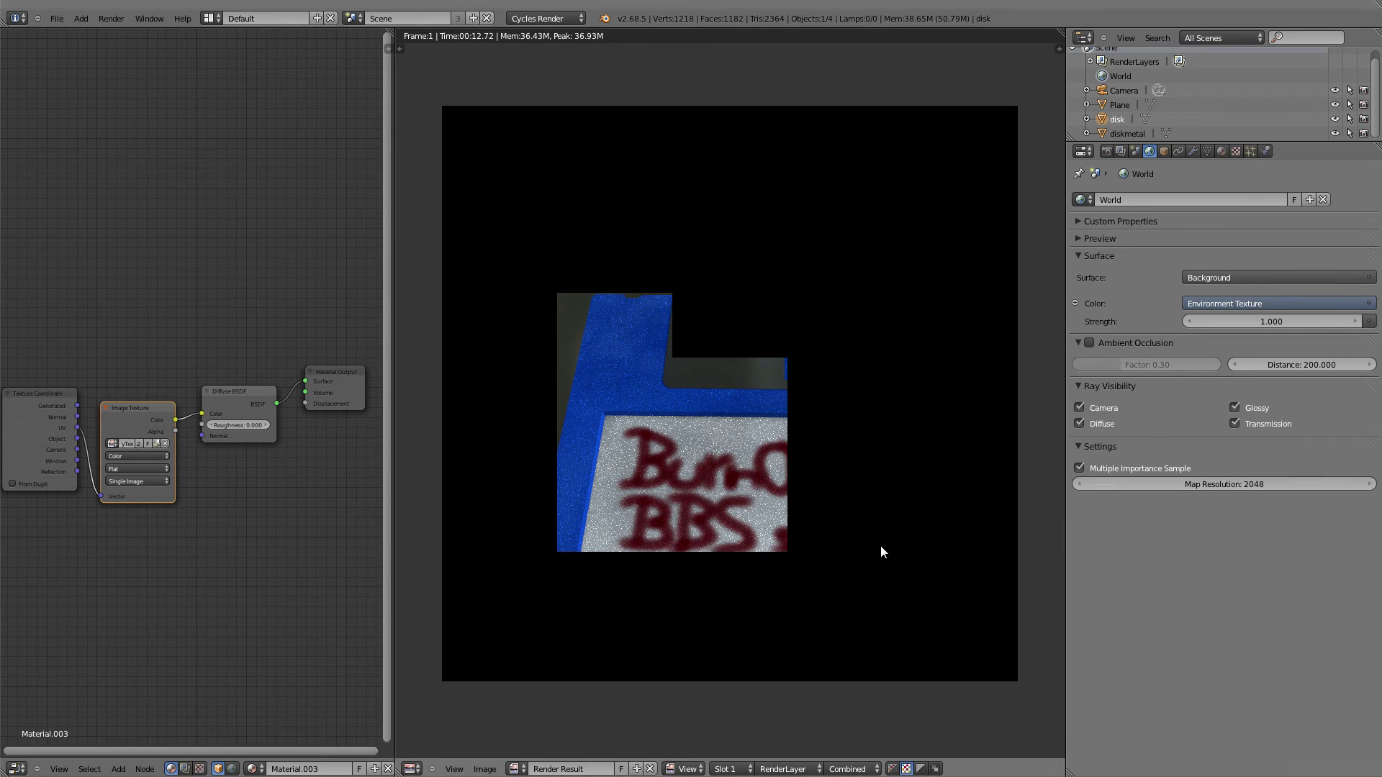
pyautogui.press('F12')
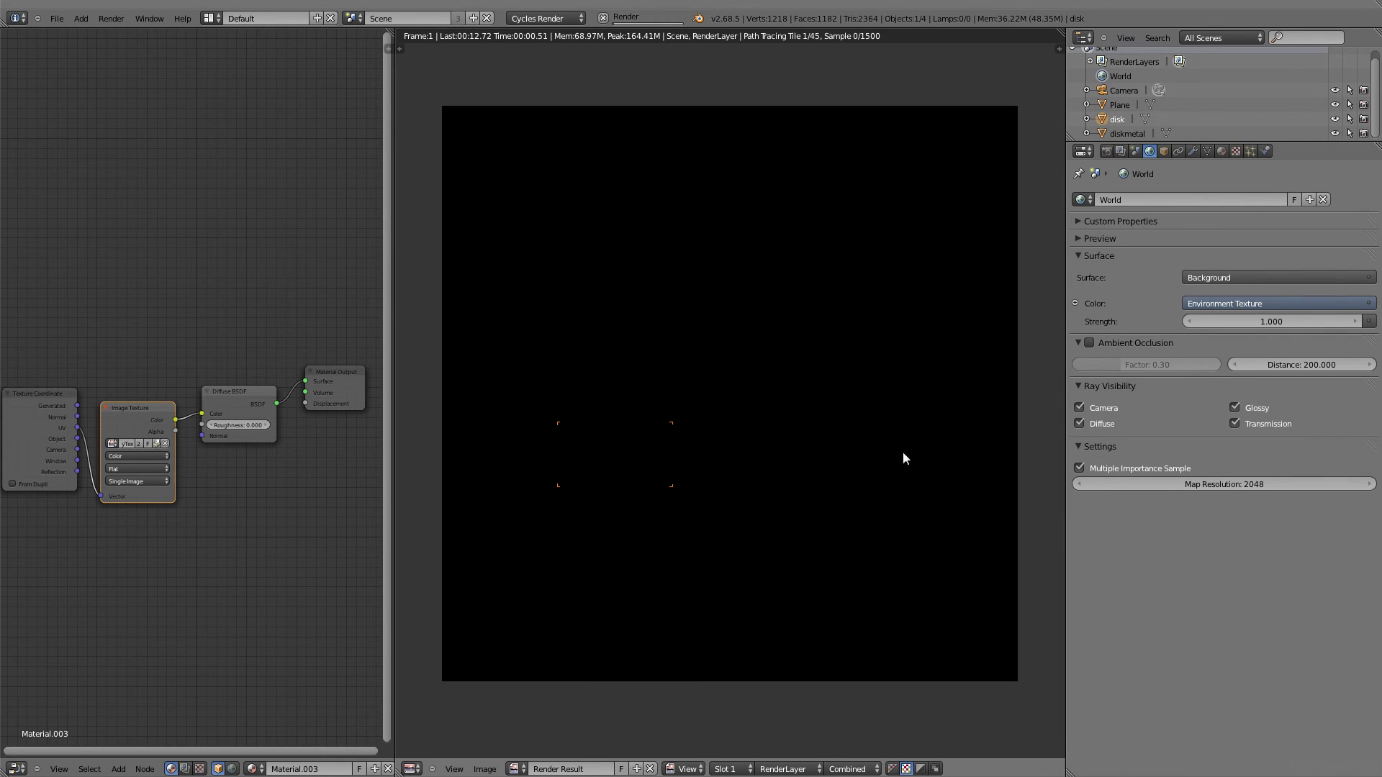
pyautogui.press('Escape')
# Step: Enable Ambient Occlusion for the world and start a new render
pyautogui.click(1089, 342)
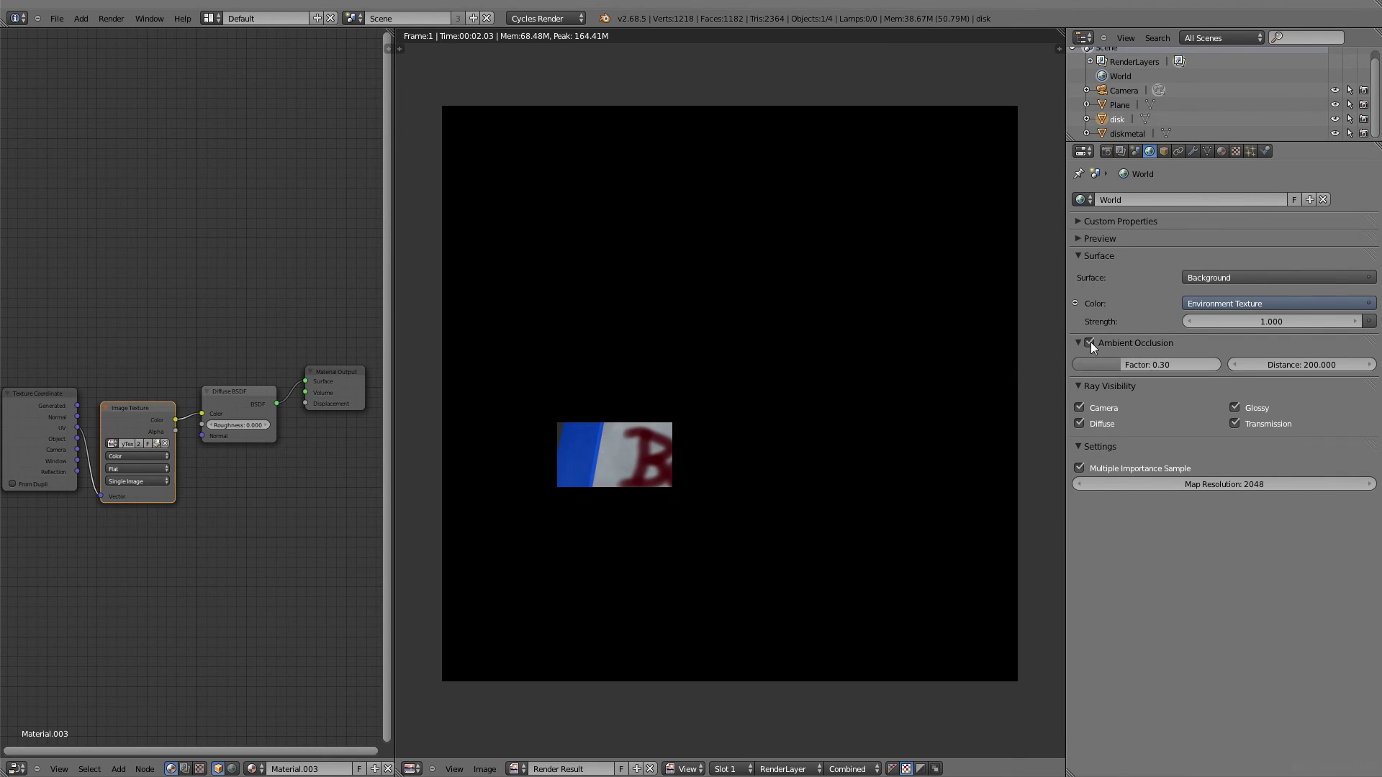
pyautogui.press('F12')
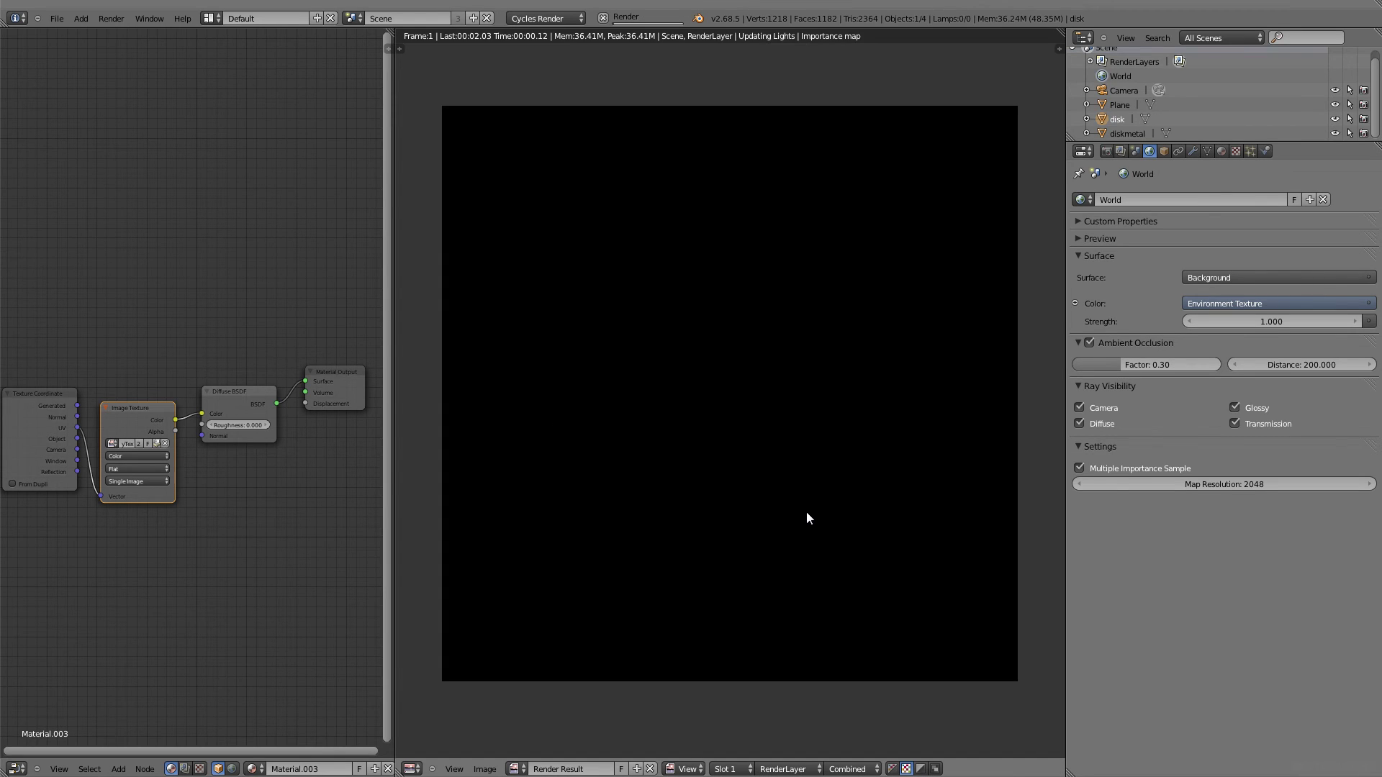